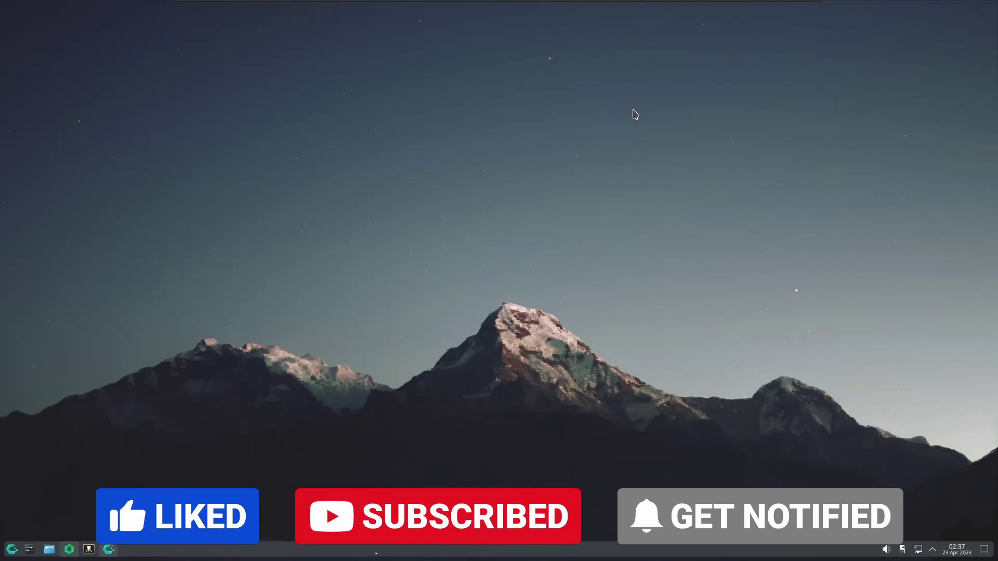
# Step: Restore the minimized browser window showing the Manjaro homepage at manjaro.org
pyautogui.click(69, 550)
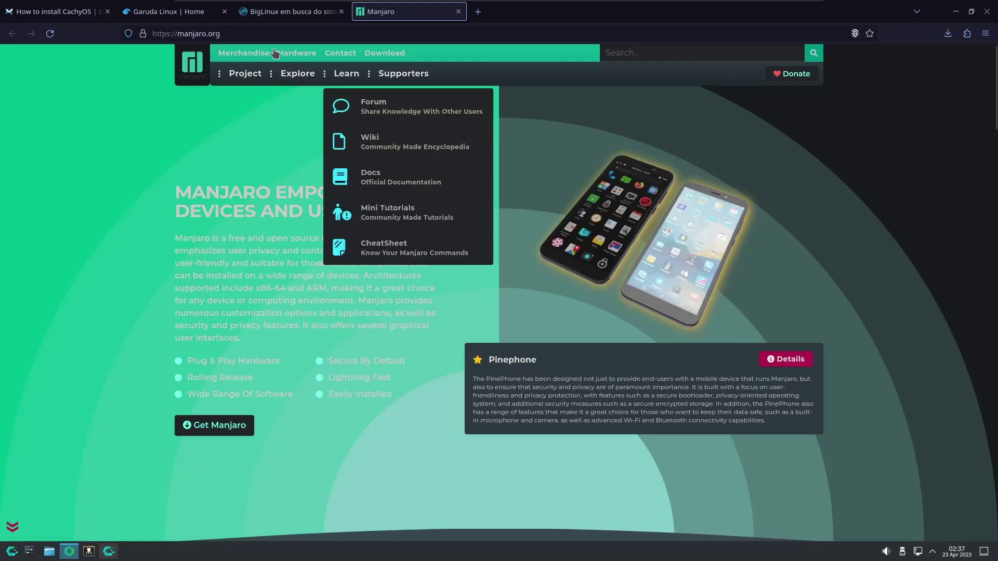
# Step: View the Garuda Linux site, then the BigLinux site at biglinux.com.br
pyautogui.click(172, 20)
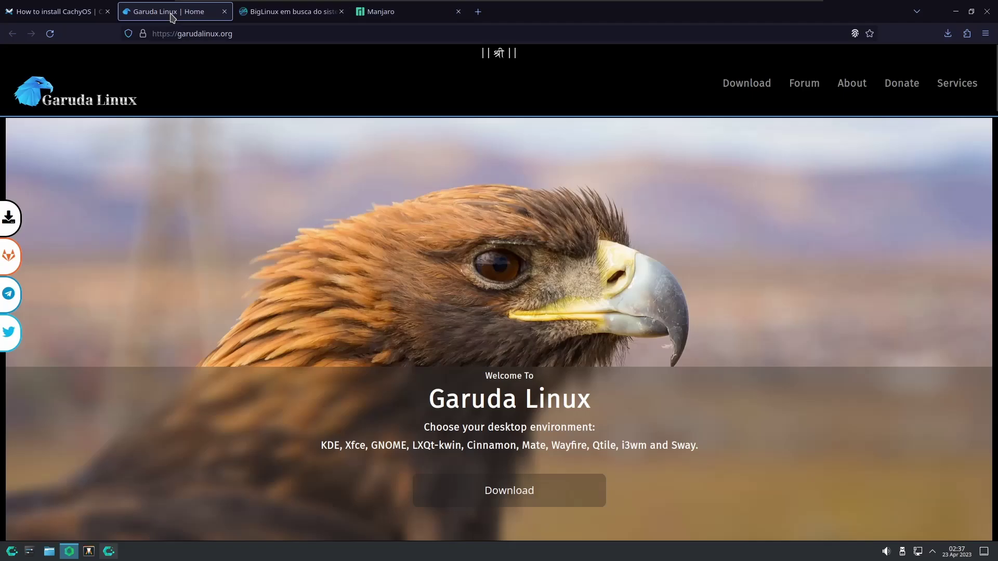
pyautogui.click(262, 15)
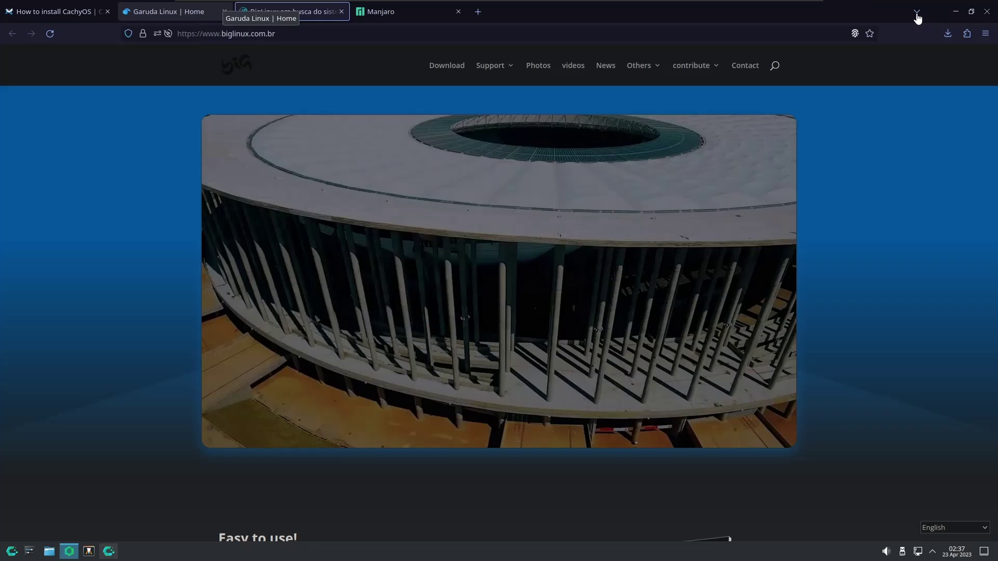
# Step: View CachyOS Hello's Offline/Online installer prompt, dismiss it, and bring the browser back
pyautogui.click(958, 11)
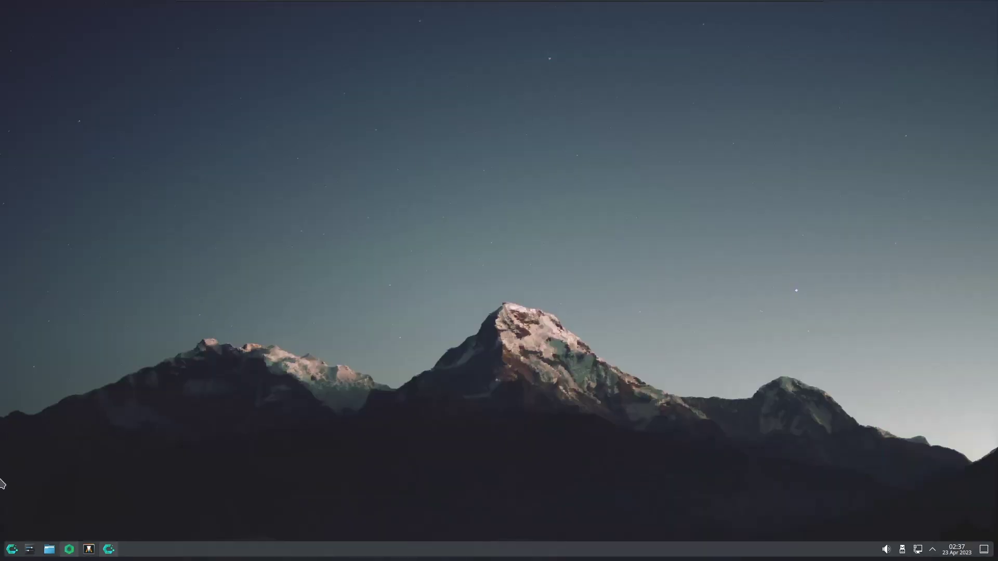
pyautogui.click(111, 550)
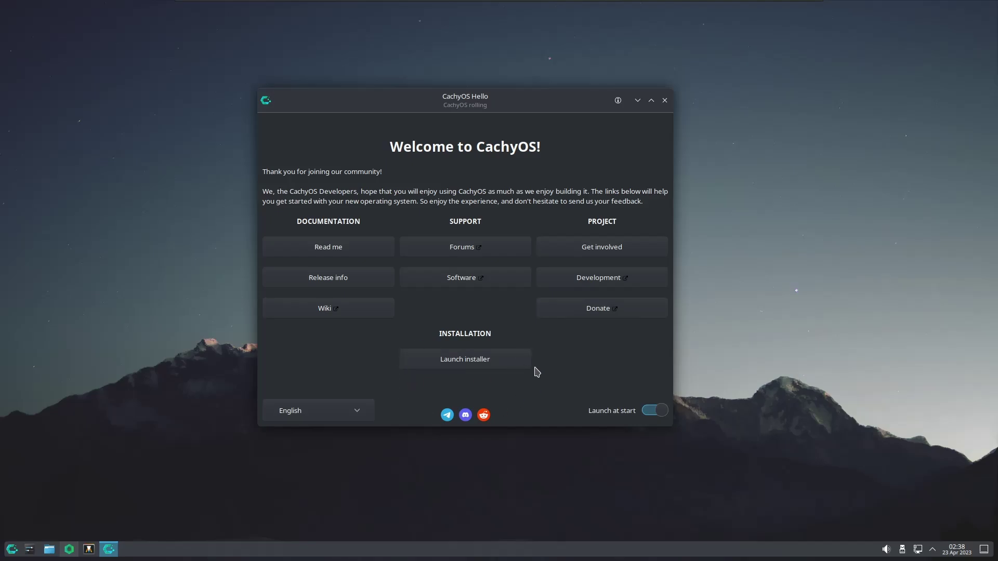
pyautogui.click(466, 367)
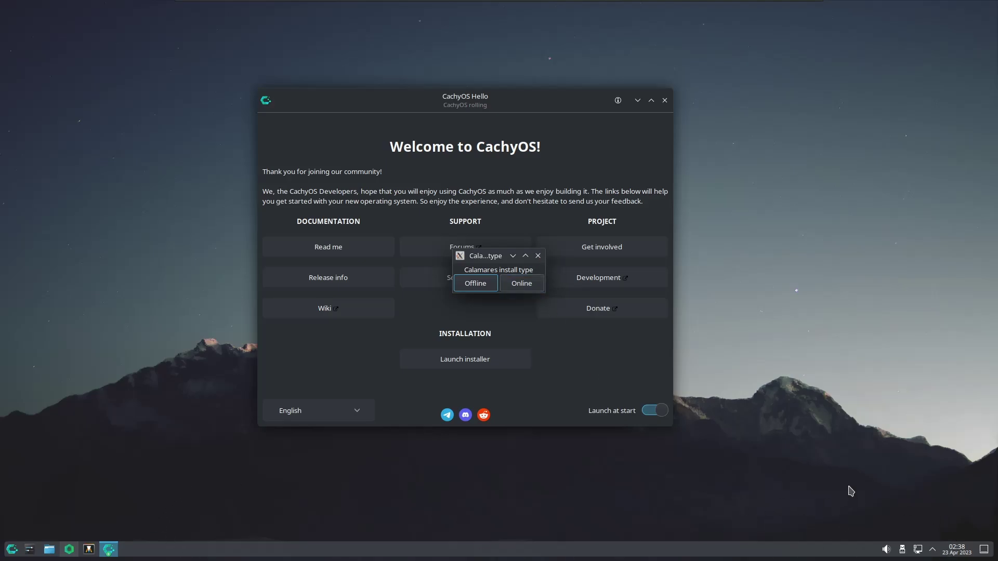
pyautogui.click(538, 256)
pyautogui.click(72, 552)
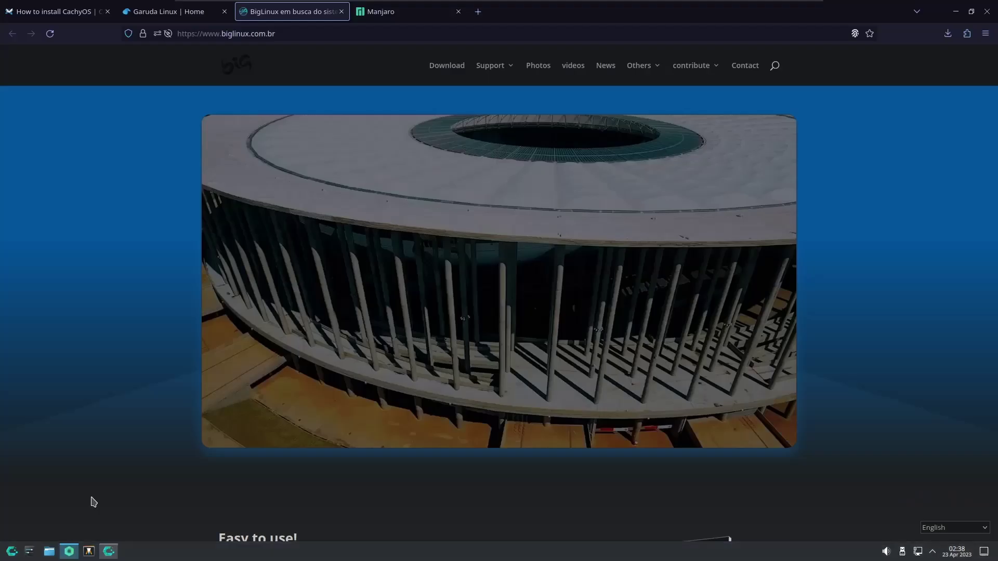
# Step: Open the 'How to install CachyOS' wiki page and read its requirements, bootloader, filesystem and desktop sections
pyautogui.click(30, 11)
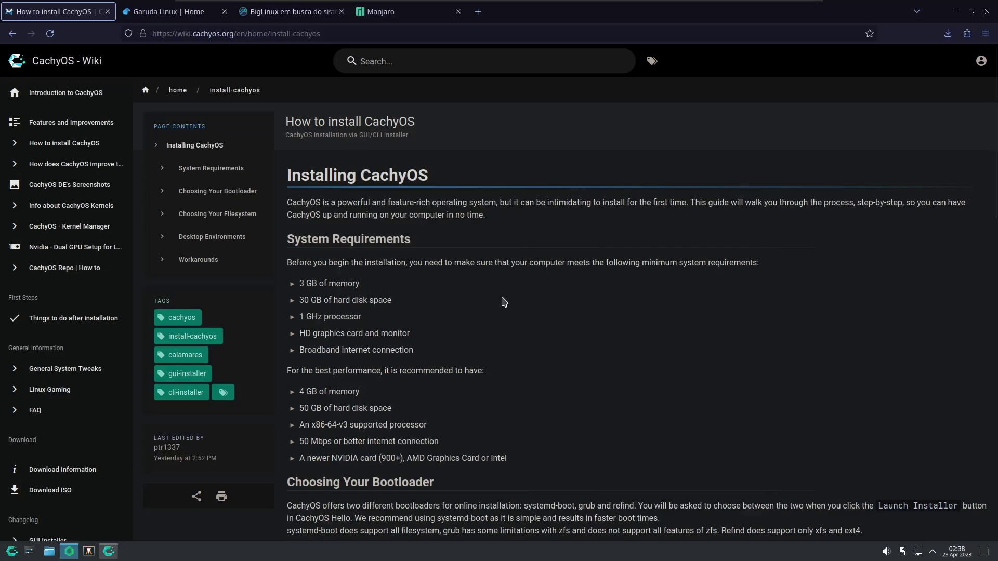
pyautogui.scroll(-3, 503, 302)
pyautogui.scroll(-3, 504, 301)
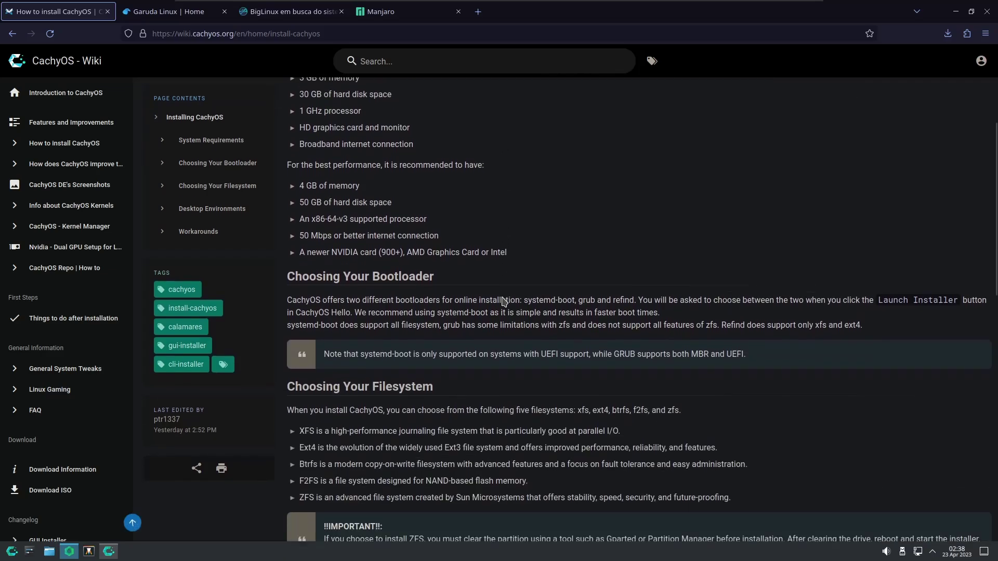
pyautogui.scroll(-1, 503, 301)
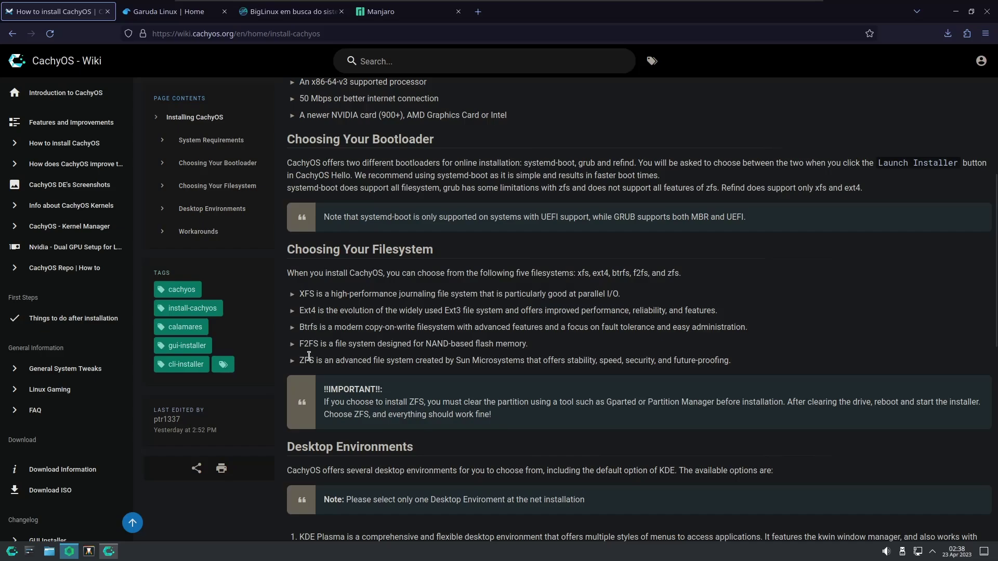
pyautogui.scroll(-5, 309, 357)
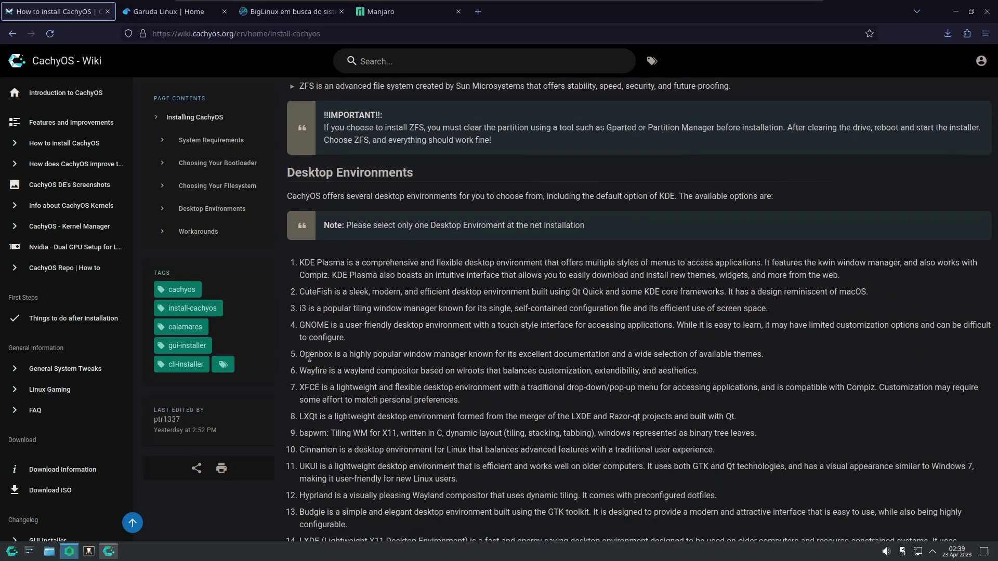
pyautogui.scroll(-1, 313, 350)
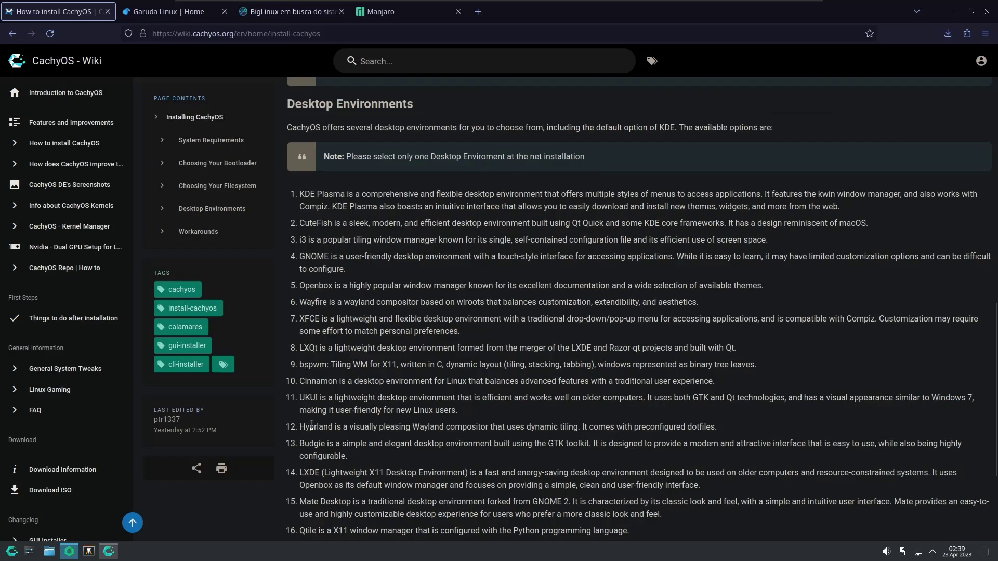
pyautogui.scroll(-3, 320, 406)
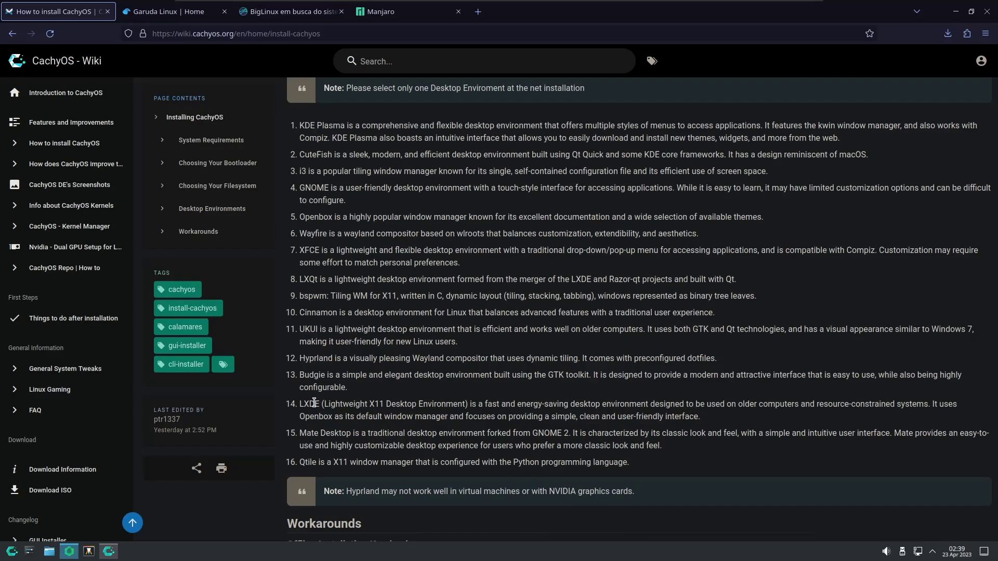
pyautogui.scroll(9, 314, 403)
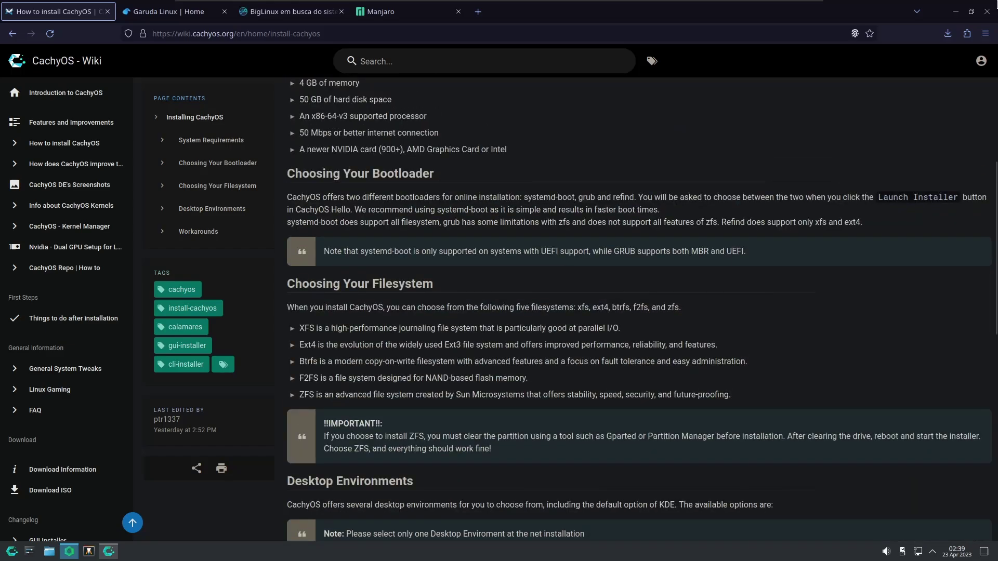
# Step: Close the browser and start an offline installation in the CachyOS installer
pyautogui.click(987, 11)
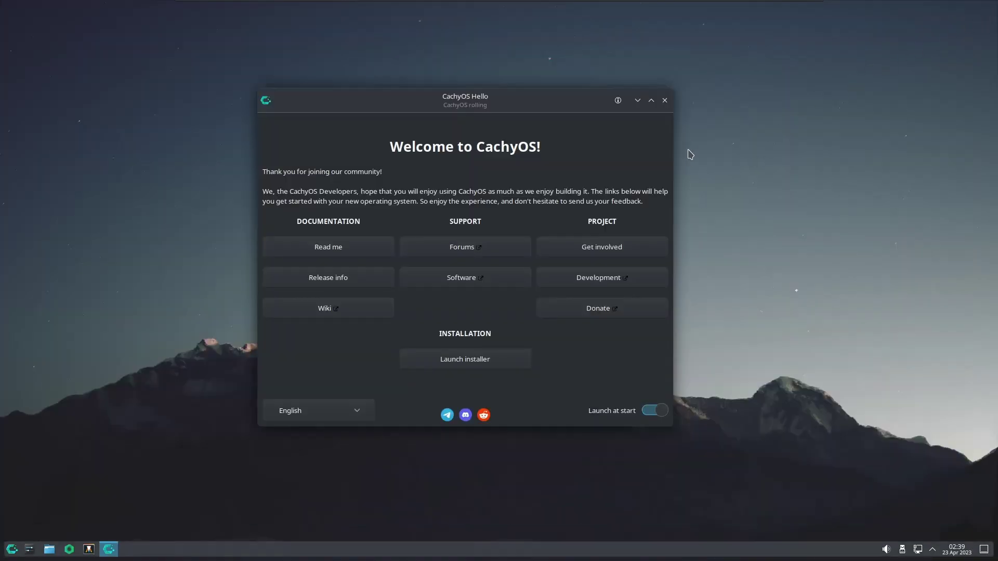
pyautogui.click(472, 360)
pyautogui.click(474, 285)
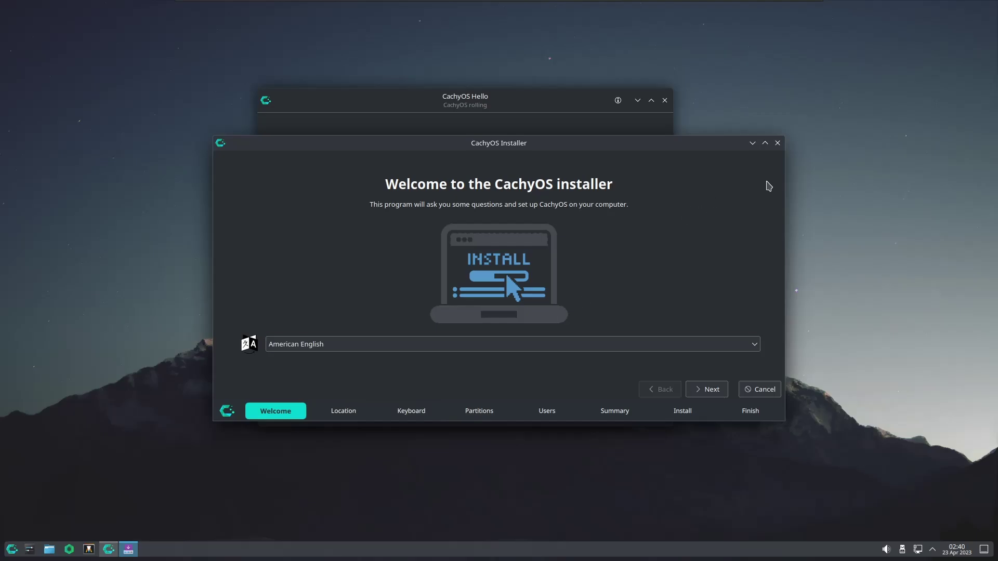
# Step: Cancel the installation and close CachyOS Hello
pyautogui.click(777, 143)
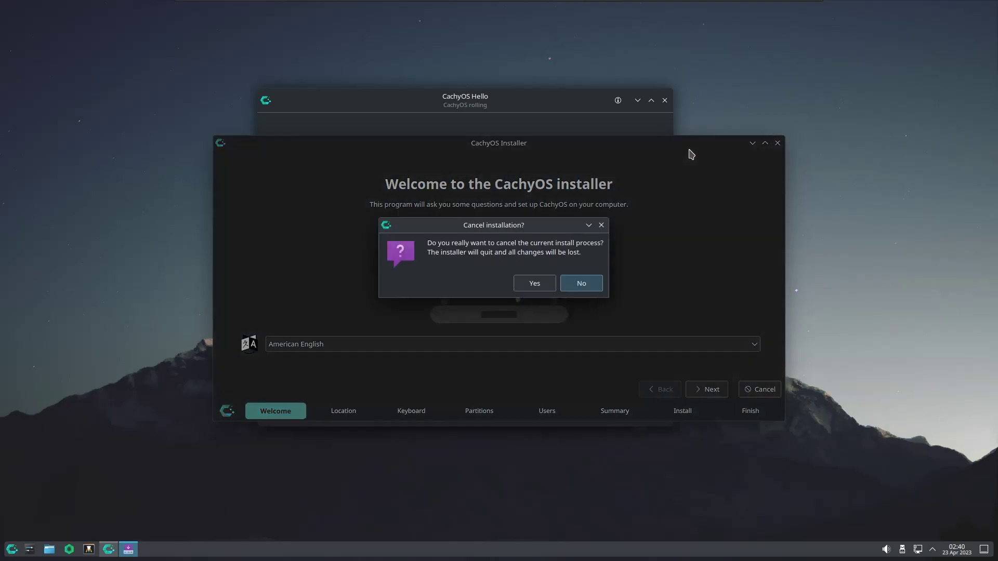
pyautogui.click(543, 285)
pyautogui.click(664, 100)
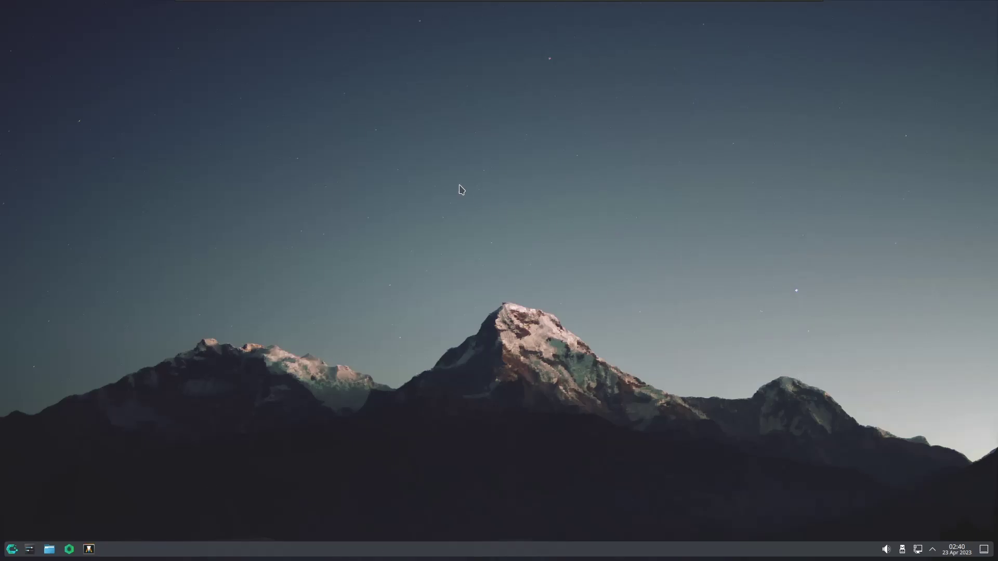
# Step: Open Configure Desktop and Wallpaper from the desktop's right-click menu
pyautogui.rightClick(431, 149)
pyautogui.click(483, 157)
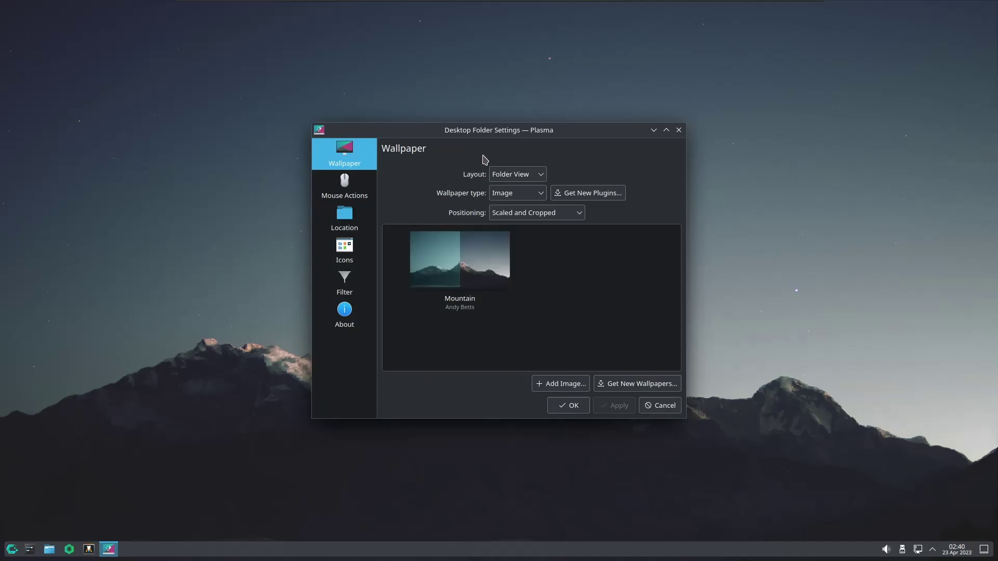
pyautogui.moveTo(441, 263)
# Step: Apply the light Breeze theme in System Settings' Quick Settings
pyautogui.click(30, 549)
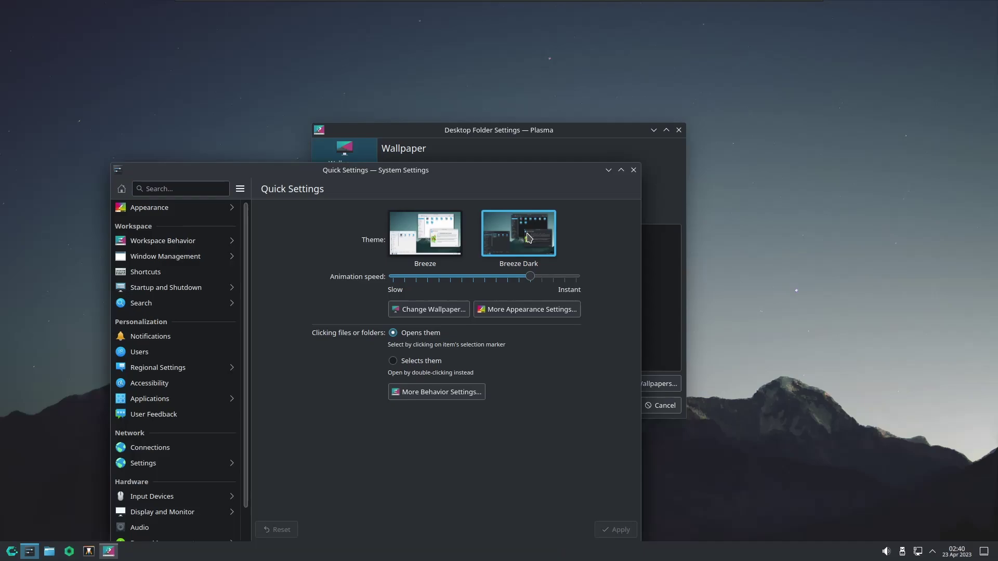
pyautogui.click(399, 252)
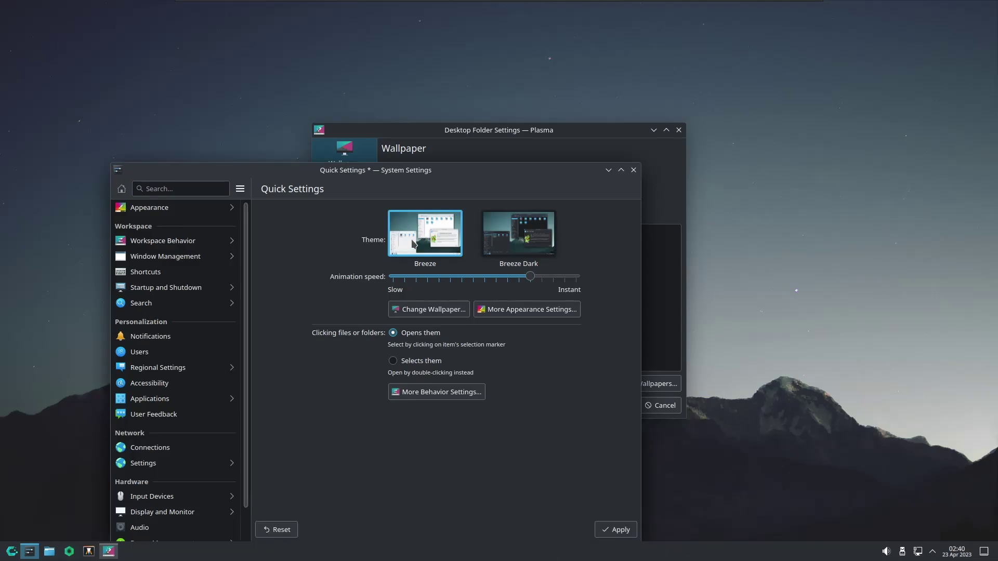
pyautogui.click(611, 534)
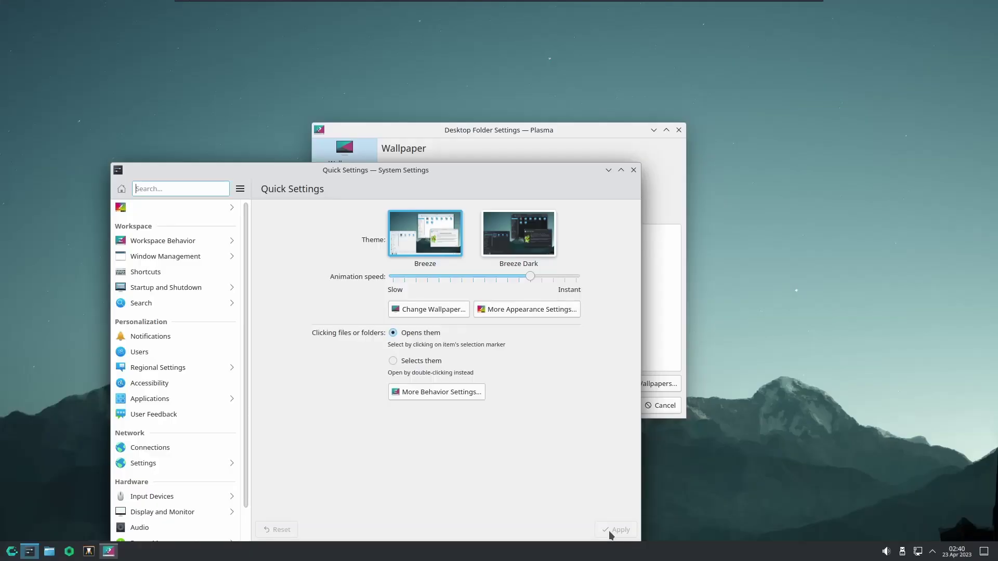
# Step: Switch back to the Breeze Dark theme and close the Desktop Folder Settings window
pyautogui.moveTo(538, 170); pyautogui.dragTo(581, 196)
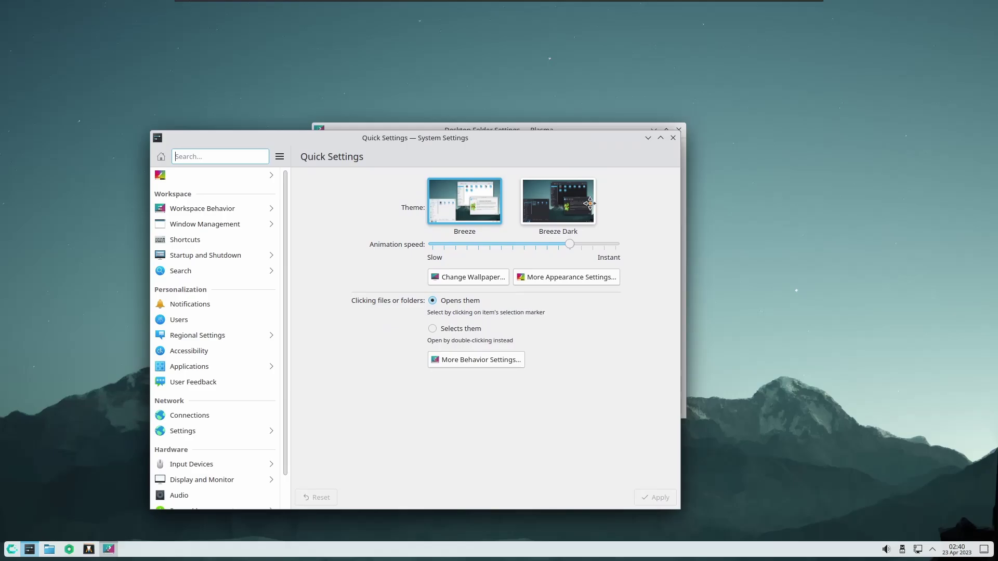
pyautogui.moveTo(590, 203); pyautogui.dragTo(587, 130)
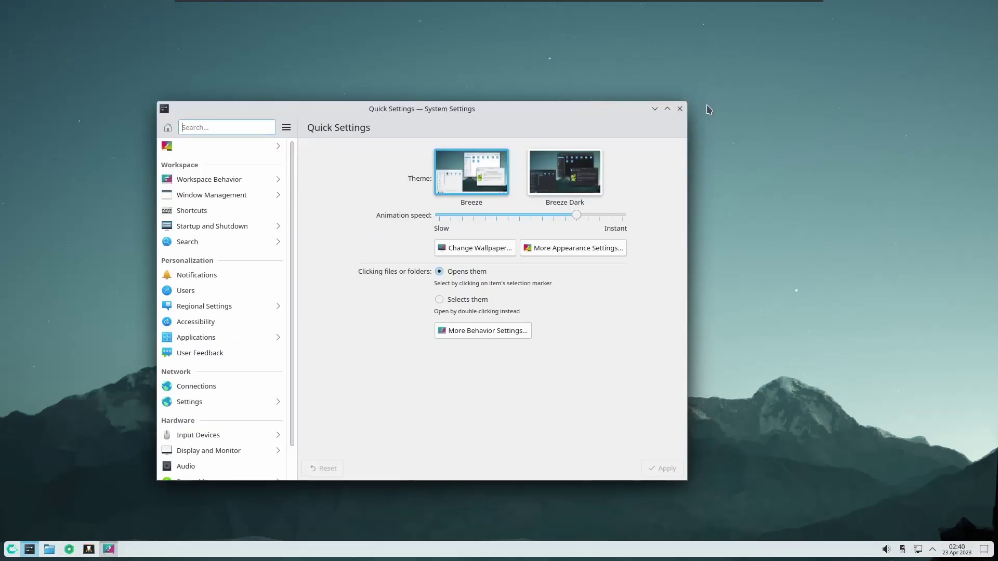
pyautogui.click(570, 176)
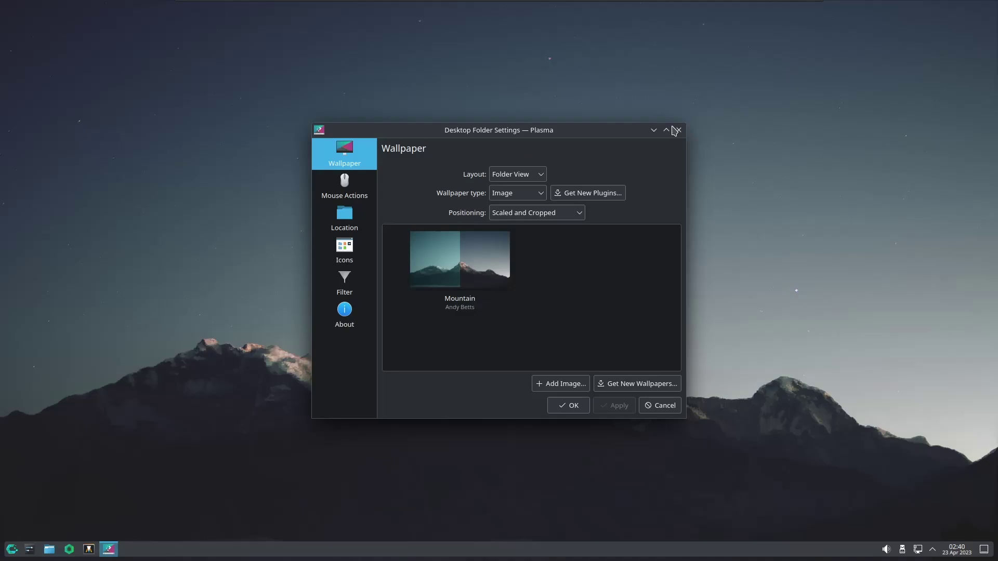
pyautogui.click(678, 130)
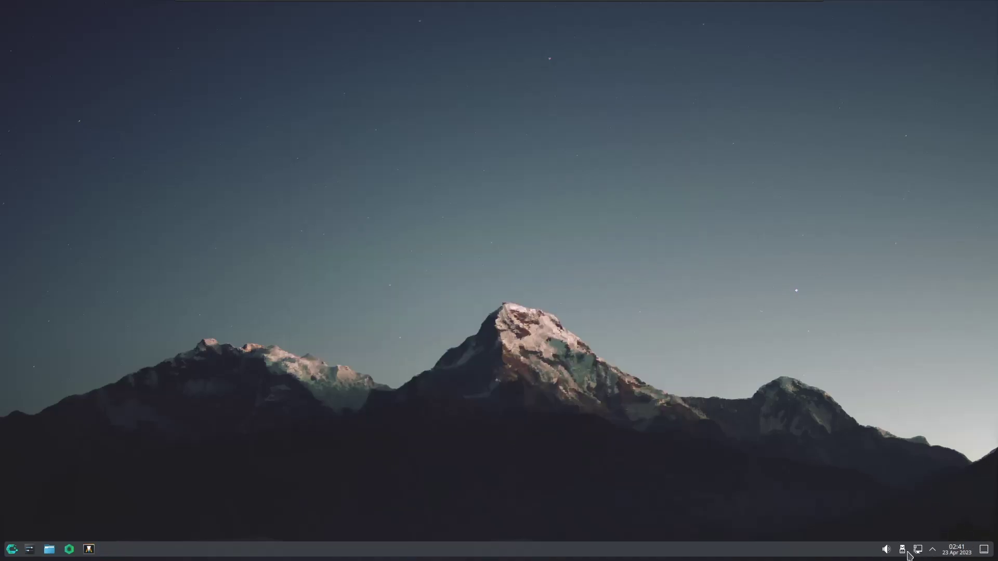
# Step: In Alacritty, run neofetch and htop (not installed), then top, and close the terminal
pyautogui.click(90, 551)
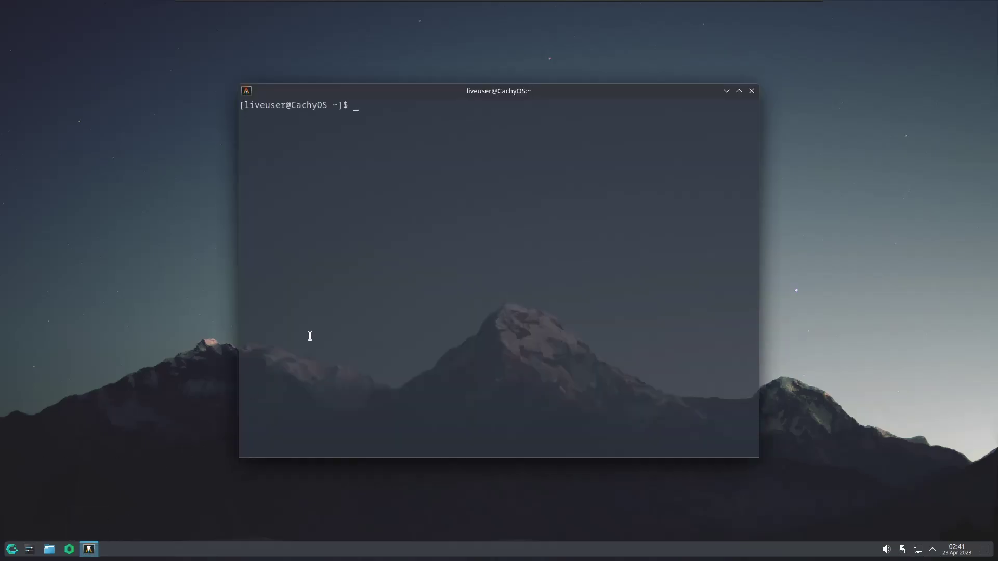
pyautogui.write('neofetch')
pyautogui.press('Return')
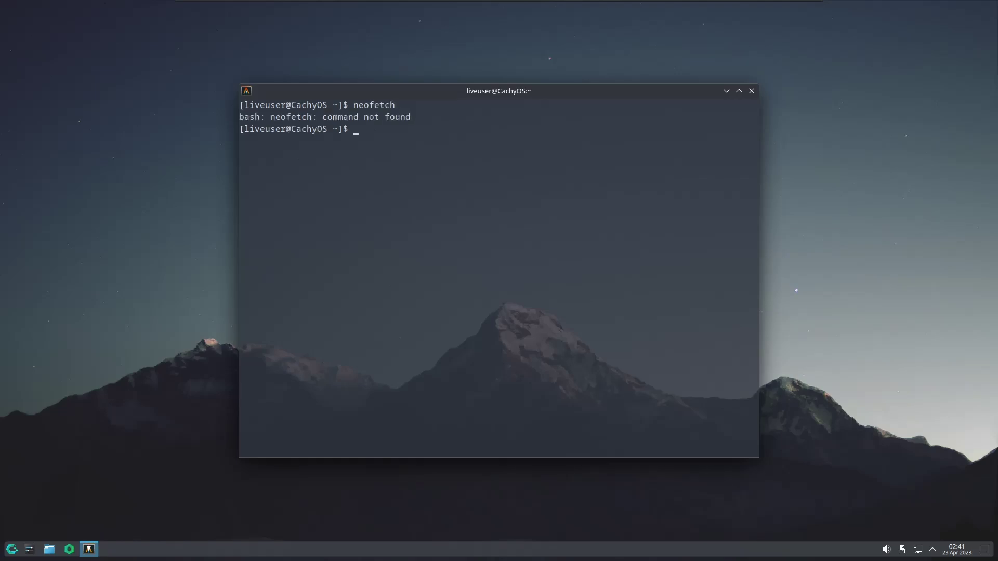
pyautogui.write('htop')
pyautogui.press('Return')
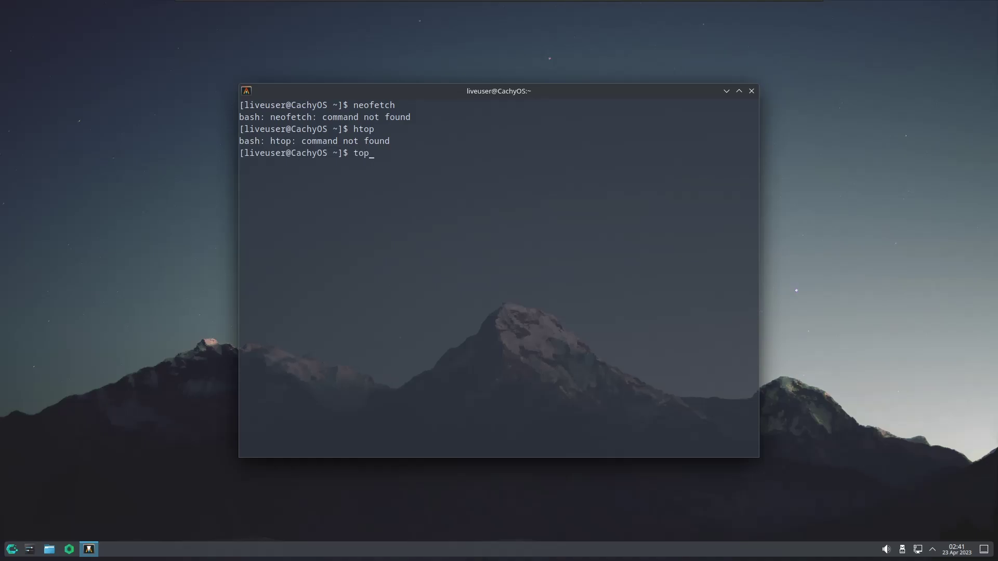
pyautogui.write('top')
pyautogui.press('Return')
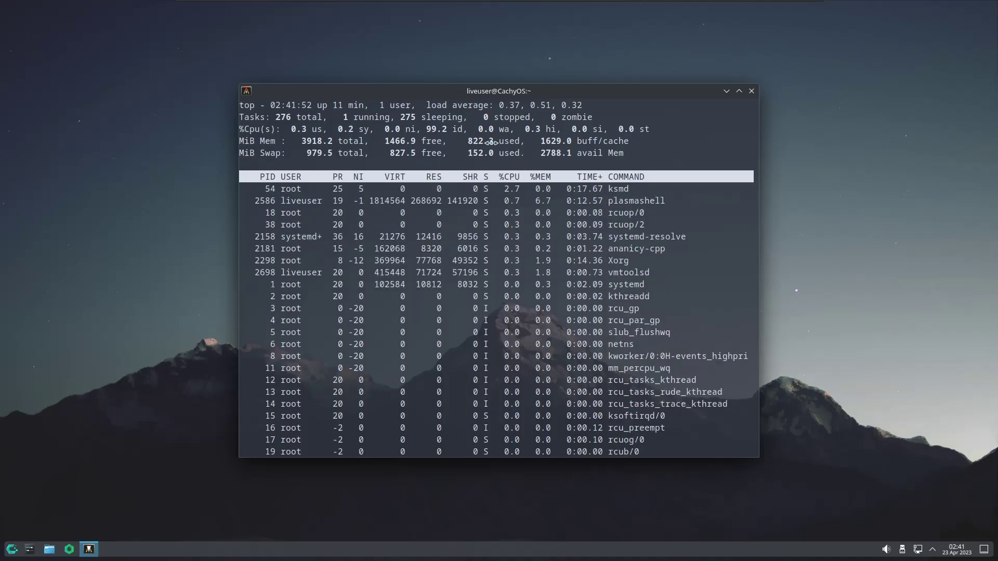
pyautogui.click(751, 92)
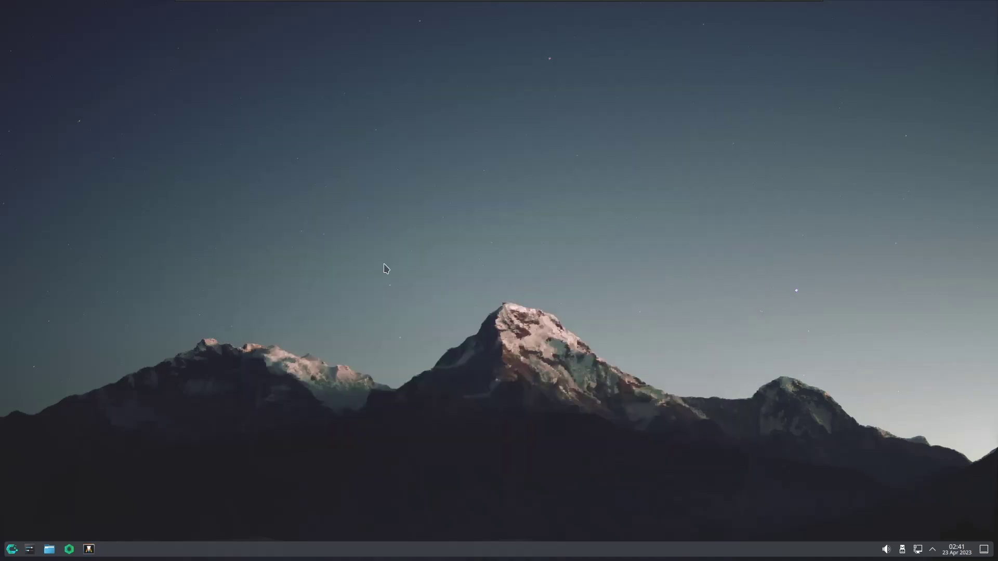
# Step: Launch Cachy Browser maximized and search the web for 'ebuzz central'
pyautogui.click(69, 550)
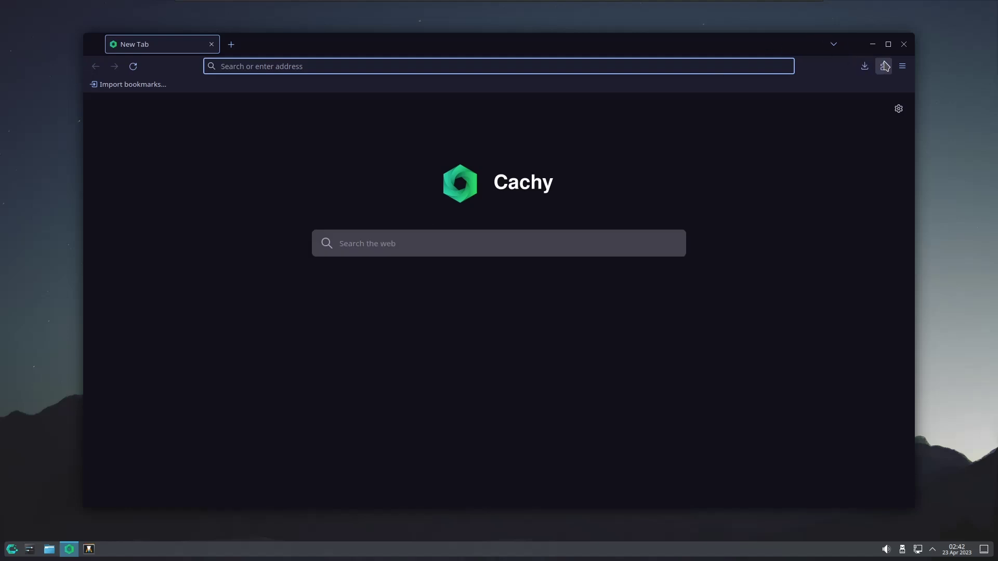
pyautogui.click(888, 43)
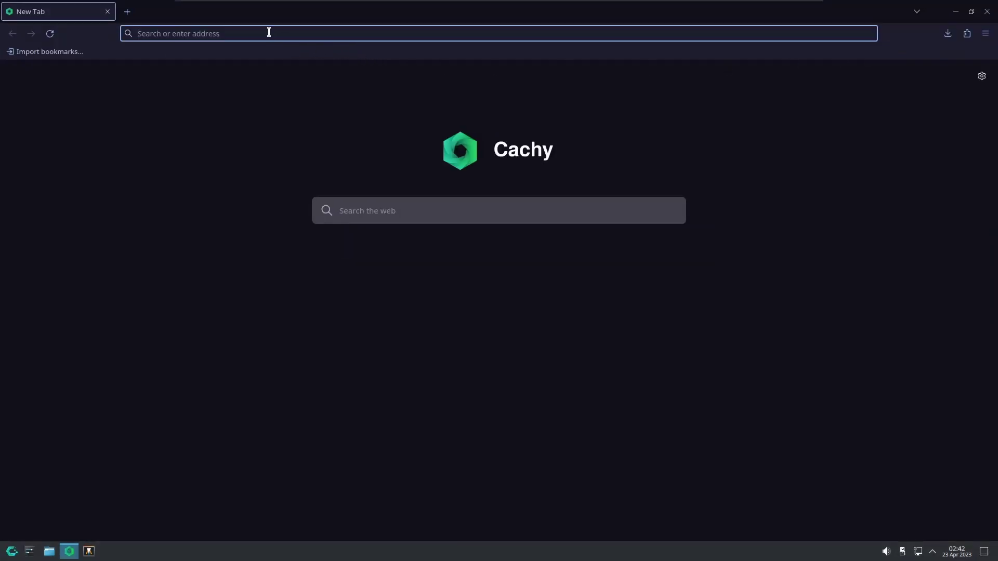
pyautogui.write('ebu')
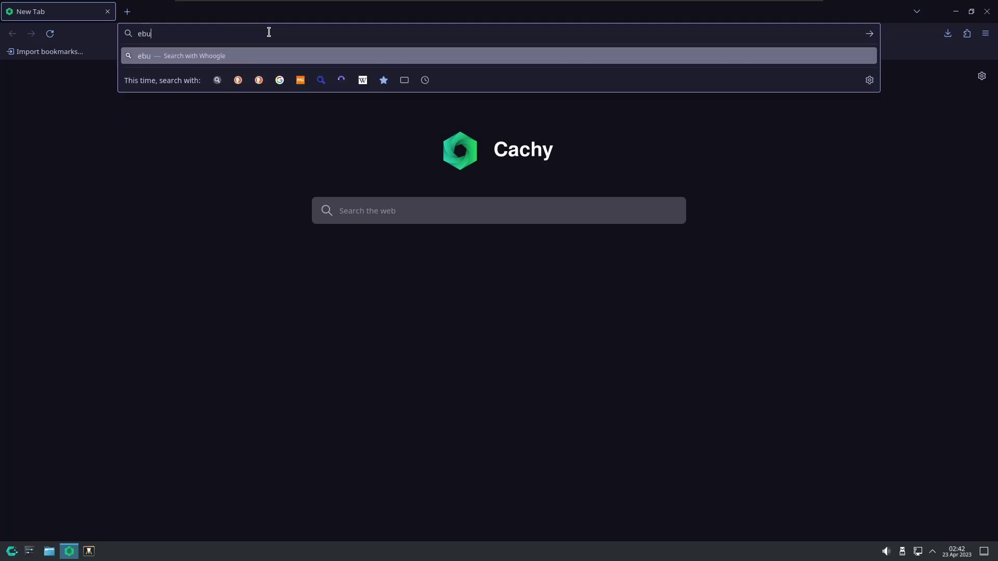
pyautogui.write('zz central')
pyautogui.press('Return')
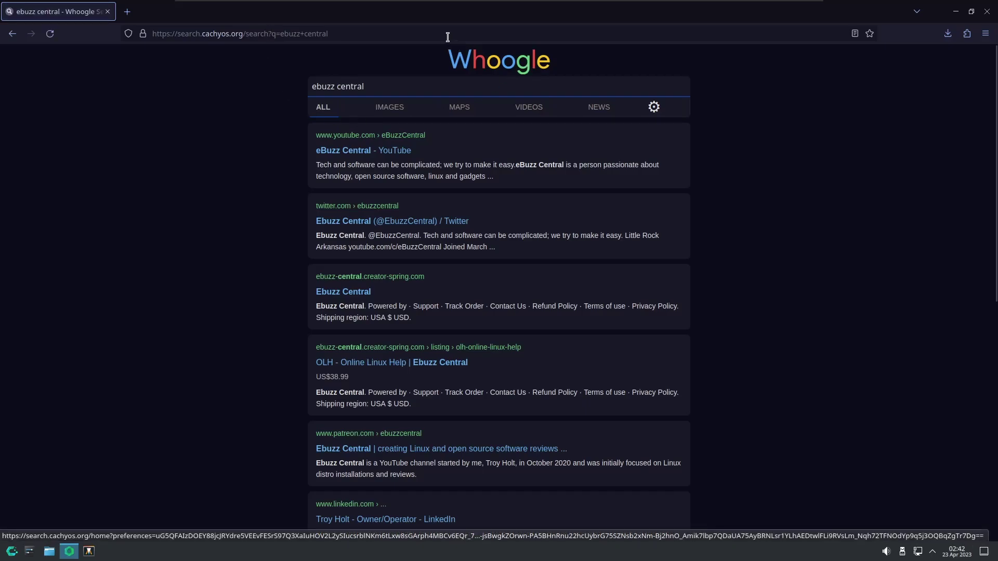
# Step: Replace the address with 'ebuzz', then close the browser
pyautogui.click(348, 31)
pyautogui.tripleClick(348, 32)
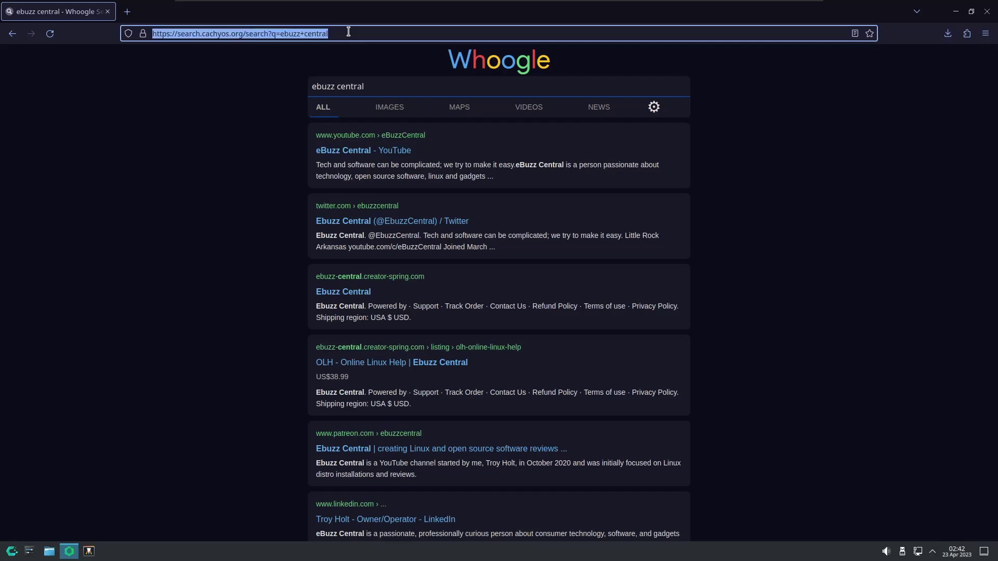
pyautogui.write('ebuzz')
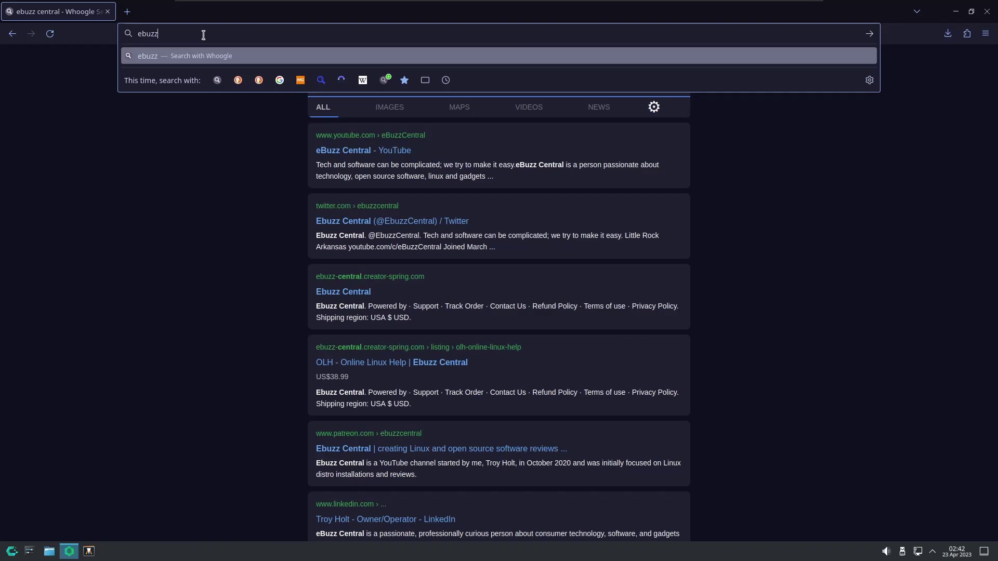
pyautogui.click(990, 17)
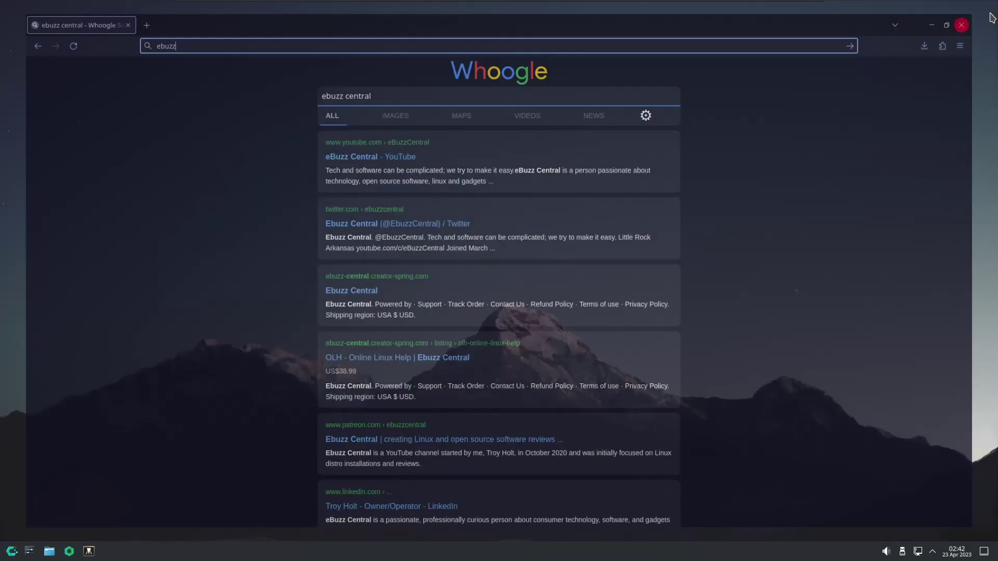
# Step: Enlarge the Dolphin window, set Places panel icons to Large (32x32), and close Dolphin
pyautogui.click(49, 551)
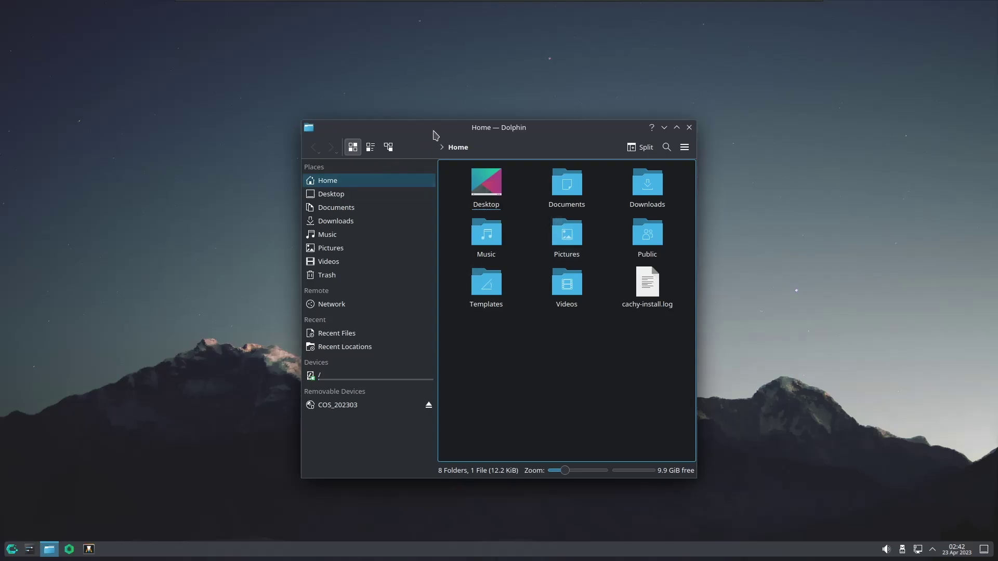
pyautogui.moveTo(436, 135); pyautogui.dragTo(424, 112)
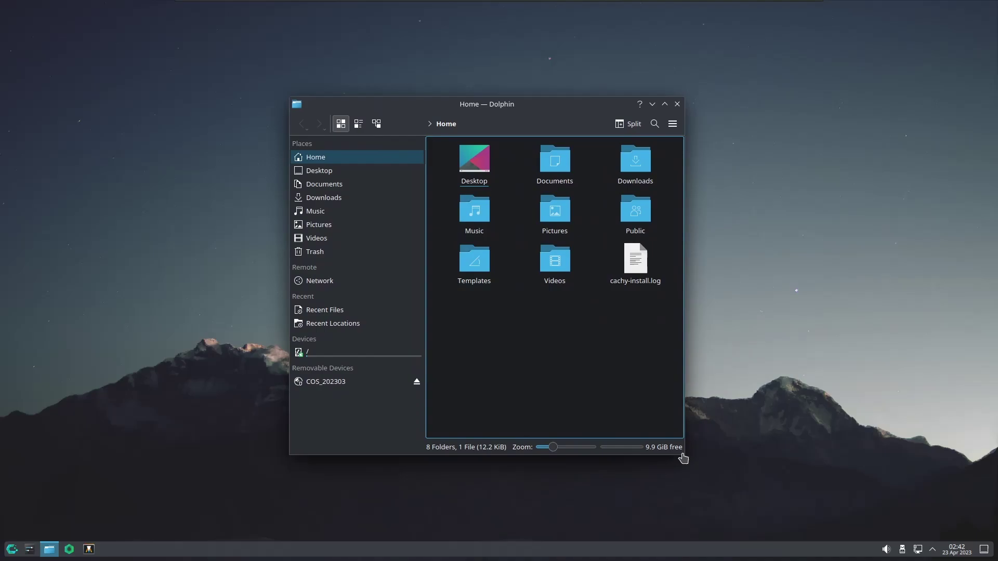
pyautogui.moveTo(684, 457); pyautogui.dragTo(723, 471)
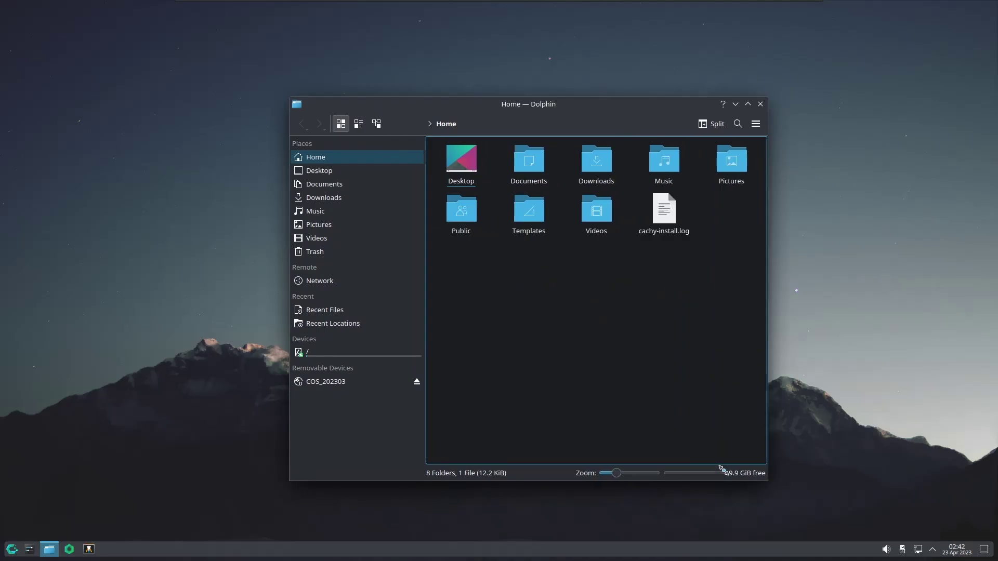
pyautogui.rightClick(345, 441)
pyautogui.moveTo(398, 461)
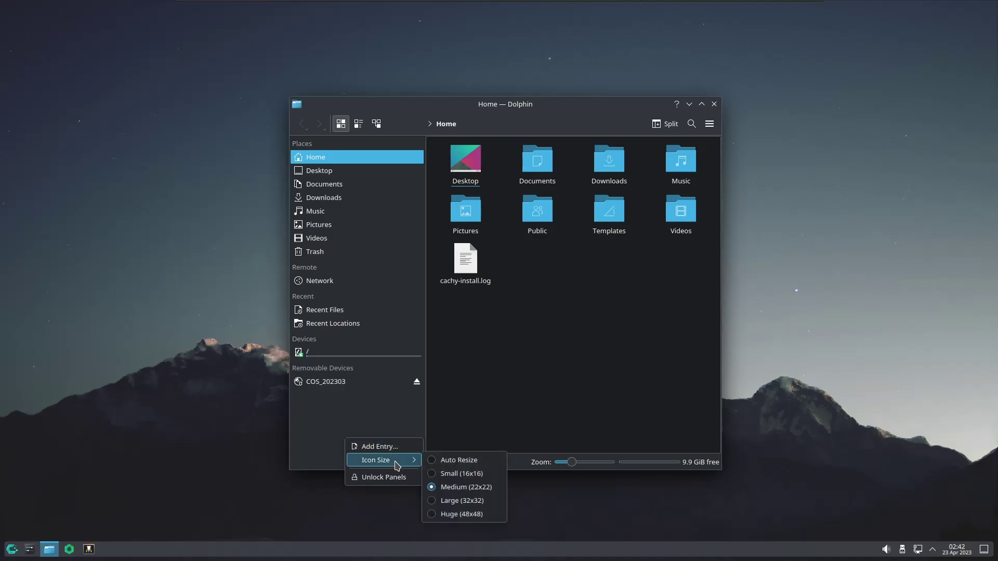
pyautogui.click(446, 502)
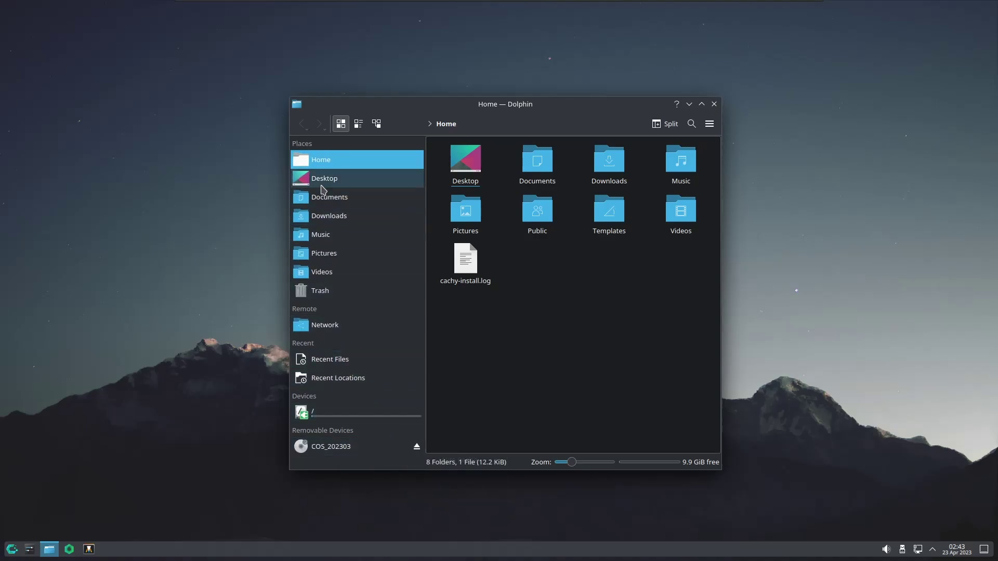
pyautogui.click(714, 104)
# Step: Open System Settings and scroll through its Quick Settings page
pyautogui.click(30, 549)
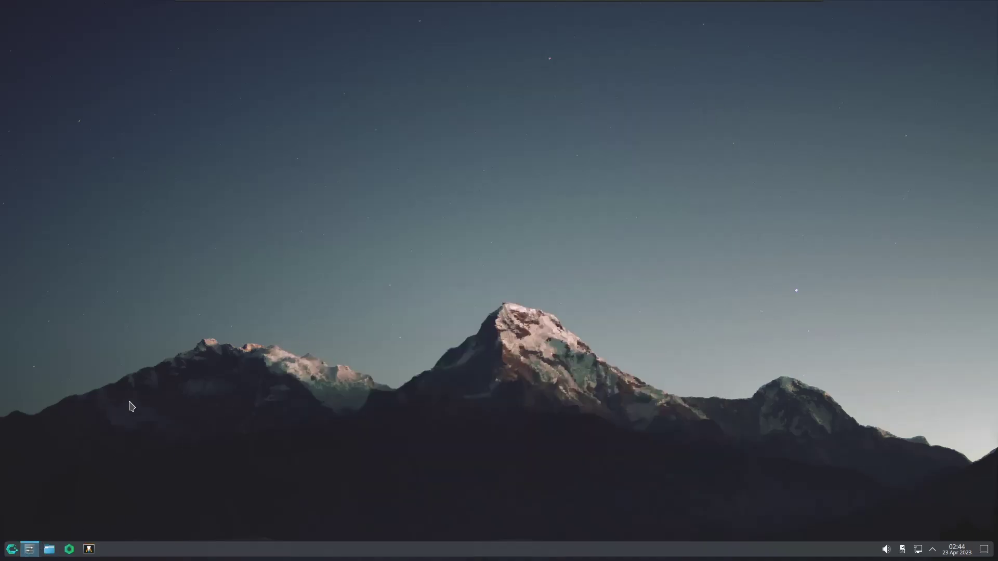
pyautogui.scroll(-1, 240, 205)
pyautogui.scroll(1, 255, 185)
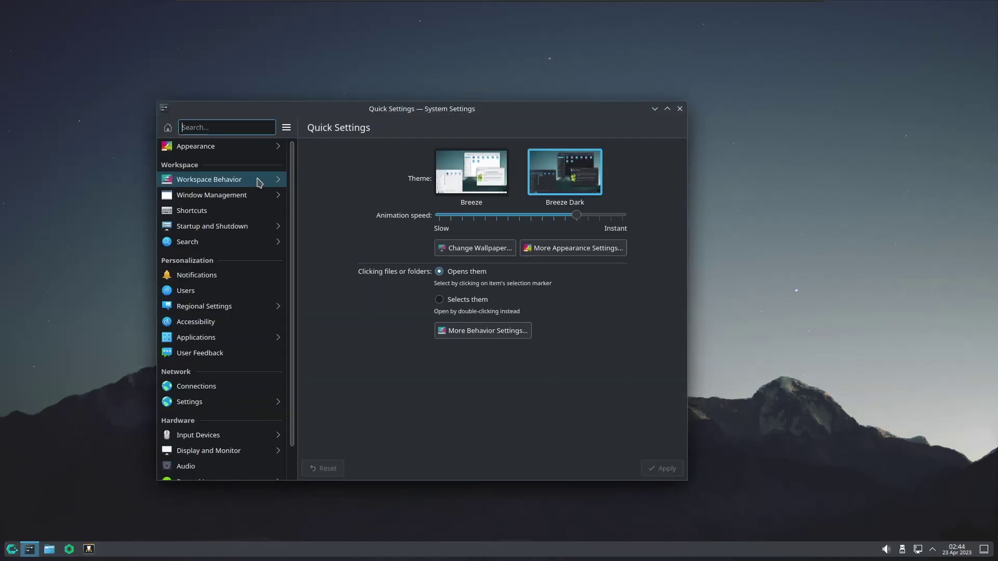
pyautogui.scroll(-1, 252, 189)
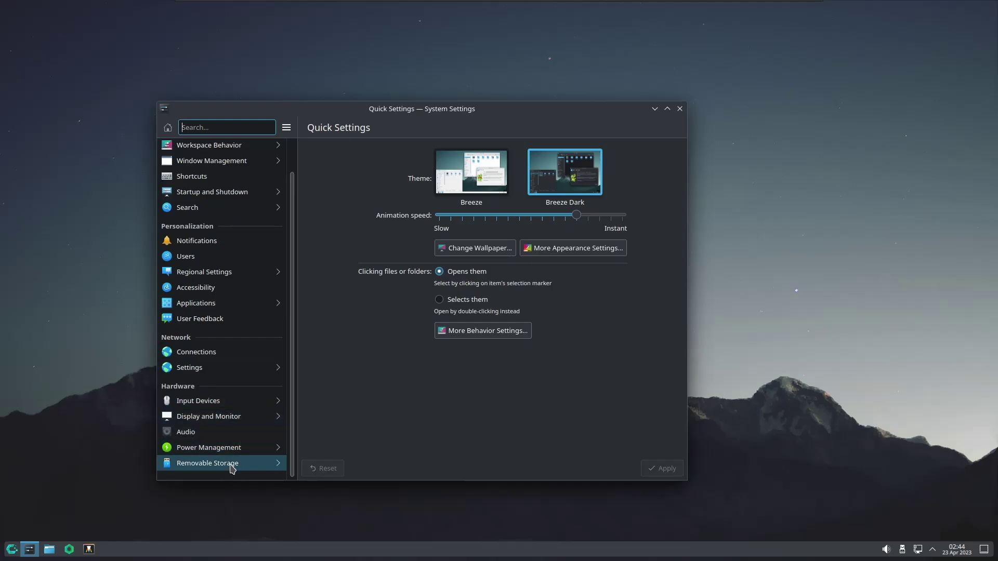
# Step: Close System Settings, run uname -r in Alacritty (kernel 6.2.7-1-cachyos), then bring up Cachy Browser
pyautogui.click(679, 108)
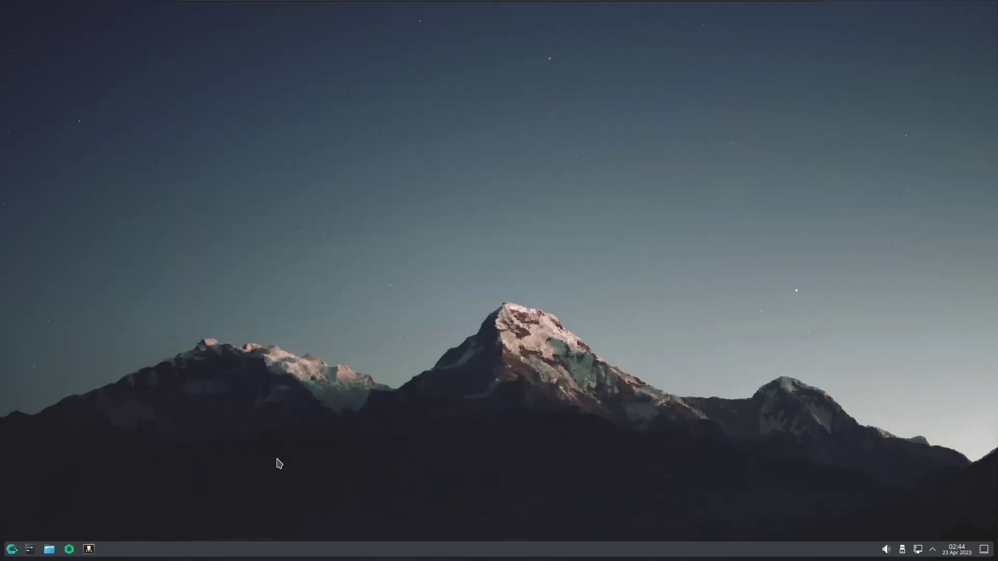
pyautogui.click(89, 549)
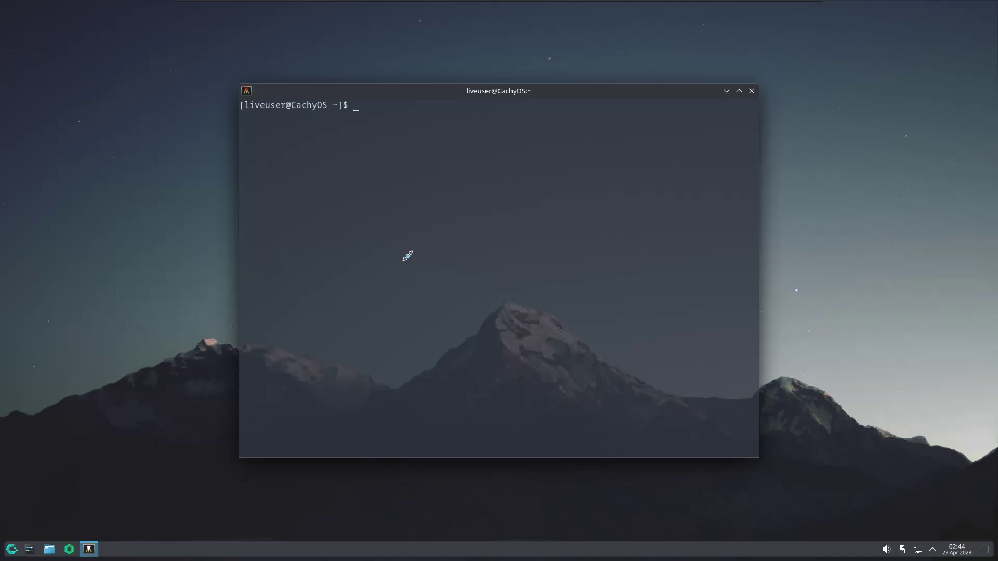
pyautogui.write('uname -r')
pyautogui.press('Return')
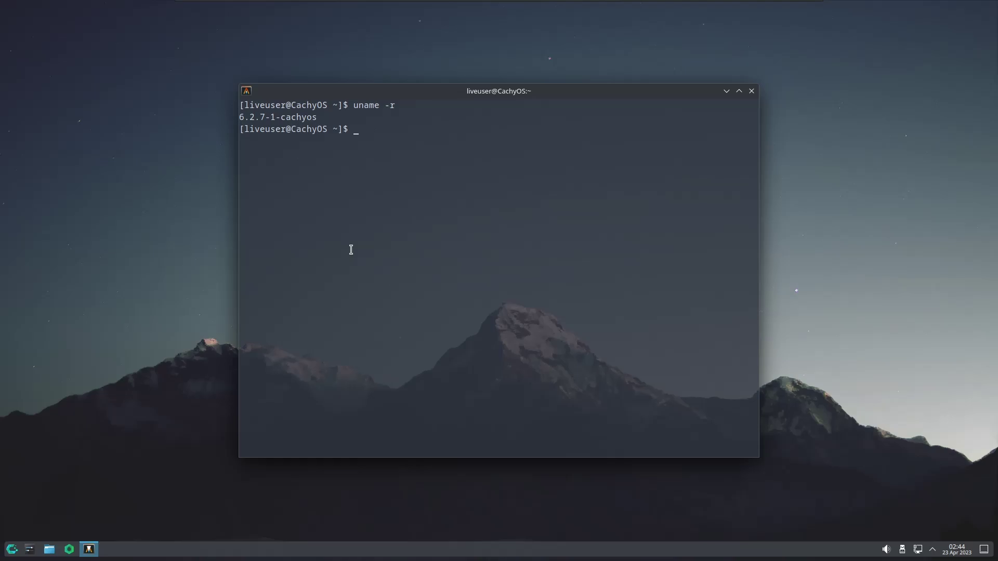
pyautogui.click(69, 550)
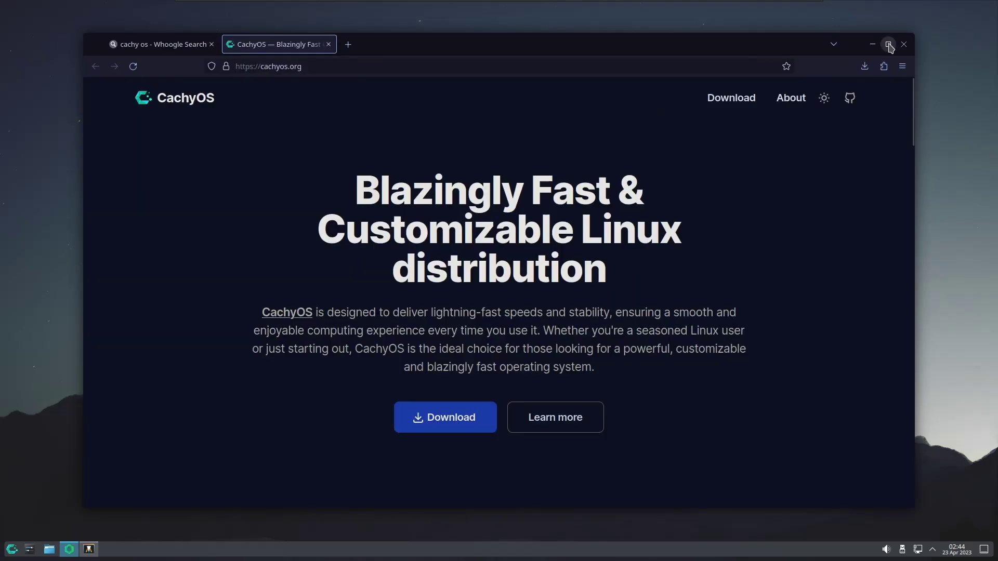
# Step: Maximize Cachy Browser, scroll down through the cachyos.org feature descriptions, then close the browser
pyautogui.click(888, 44)
pyautogui.scroll(-6, 569, 218)
pyautogui.scroll(-8, 568, 219)
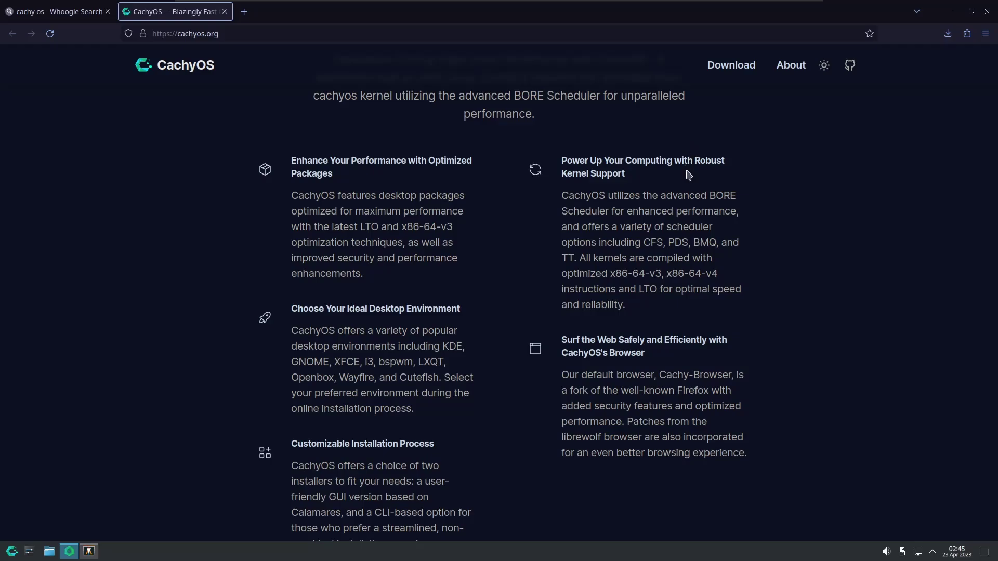
pyautogui.scroll(-2, 688, 174)
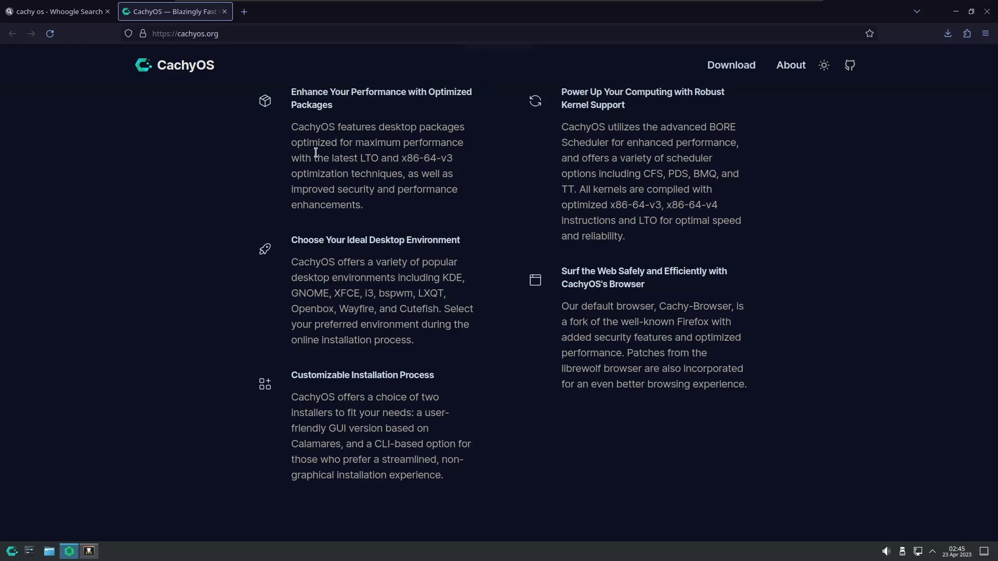
pyautogui.click(986, 11)
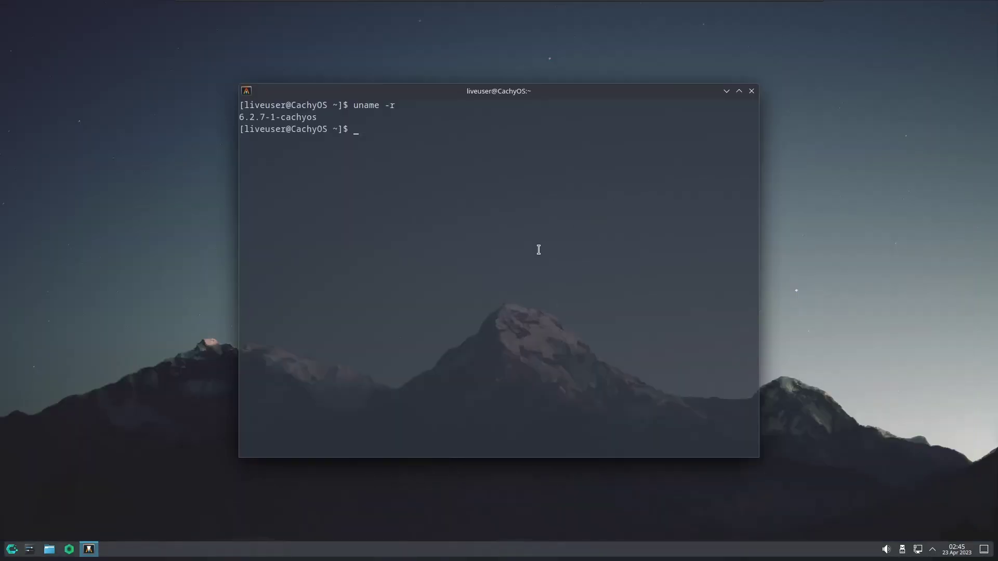
# Step: Close the terminal and launch the CachyOS Package Installer maximized, found by searching 'softw'
pyautogui.click(752, 91)
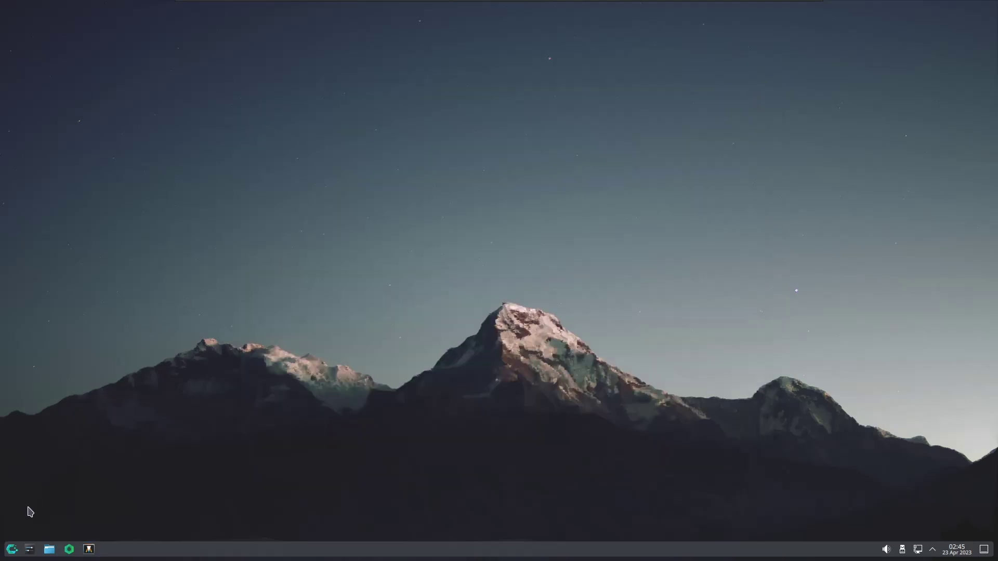
pyautogui.click(13, 551)
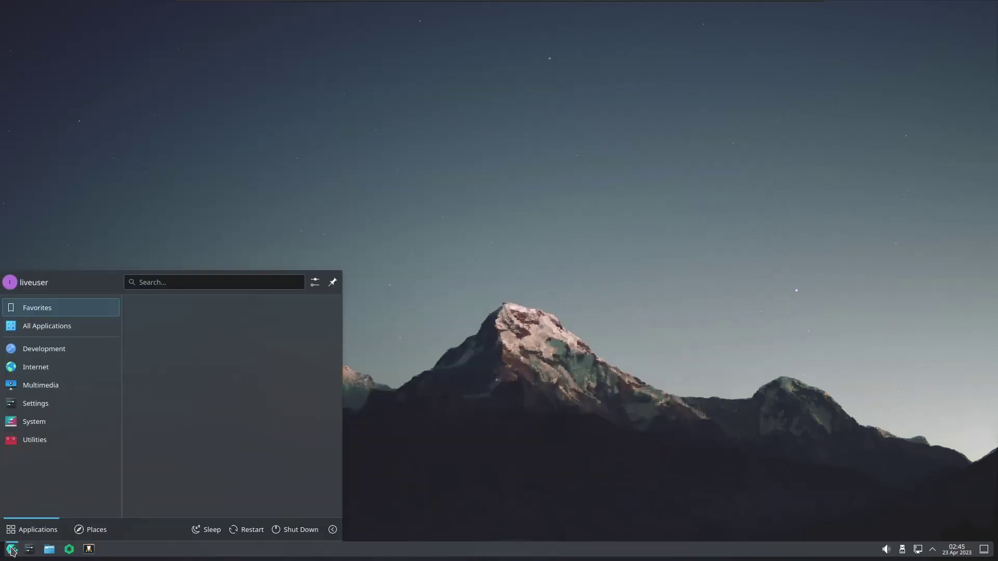
pyautogui.write('software')
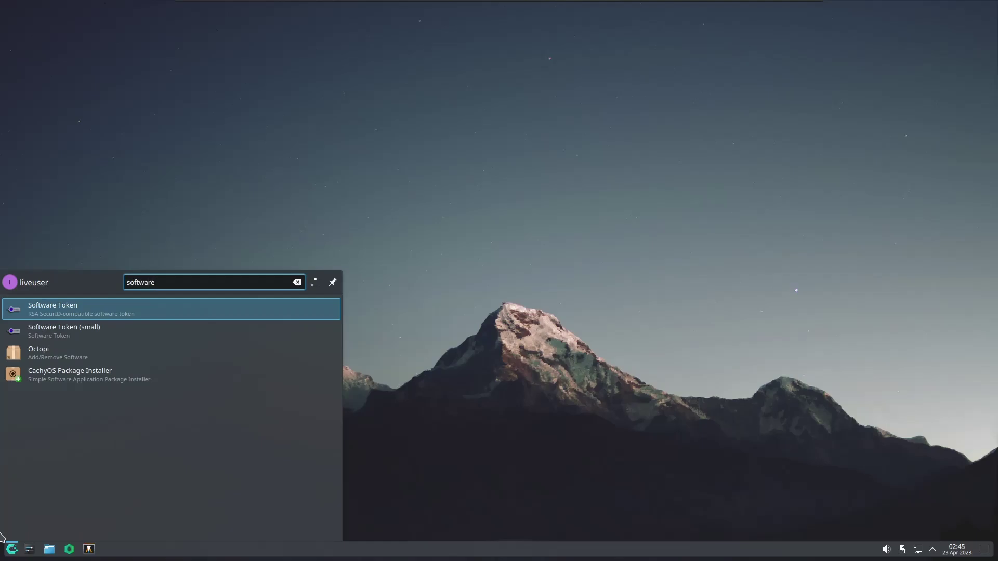
pyautogui.click(73, 384)
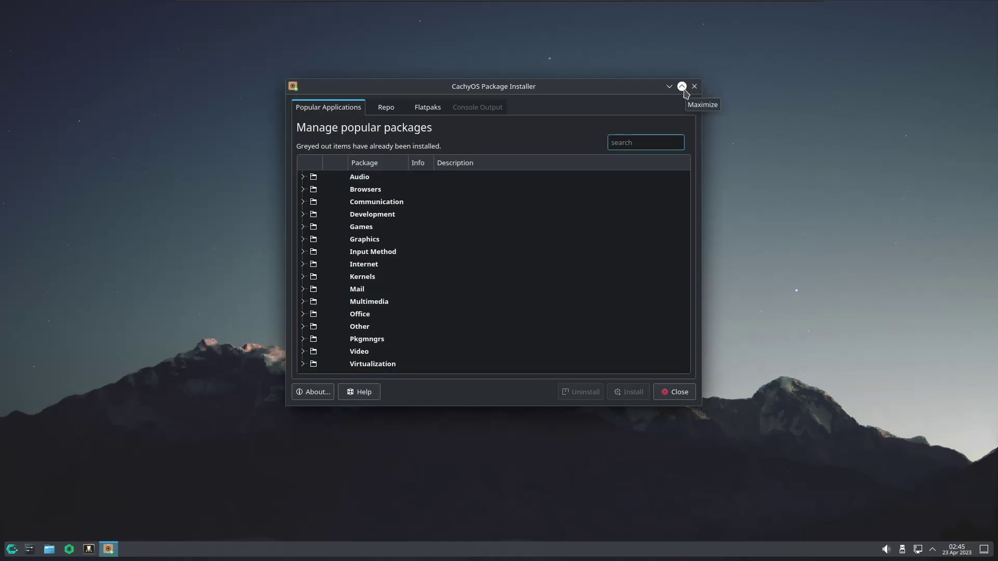
pyautogui.click(682, 87)
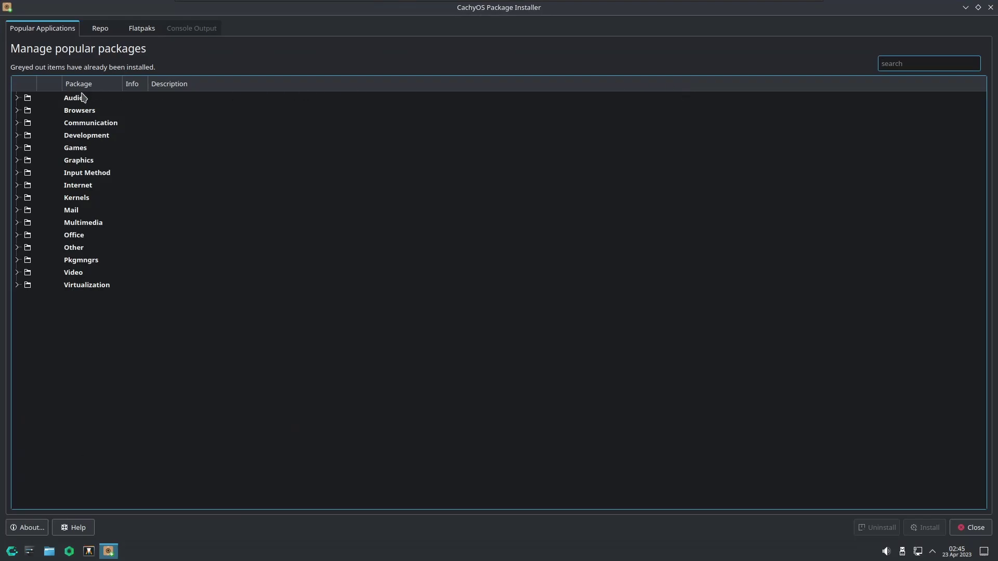
# Step: Mark audacity (Audio), firefox (Browsers) and hedgewars (Games) for installation in Popular Applications
pyautogui.click(16, 99)
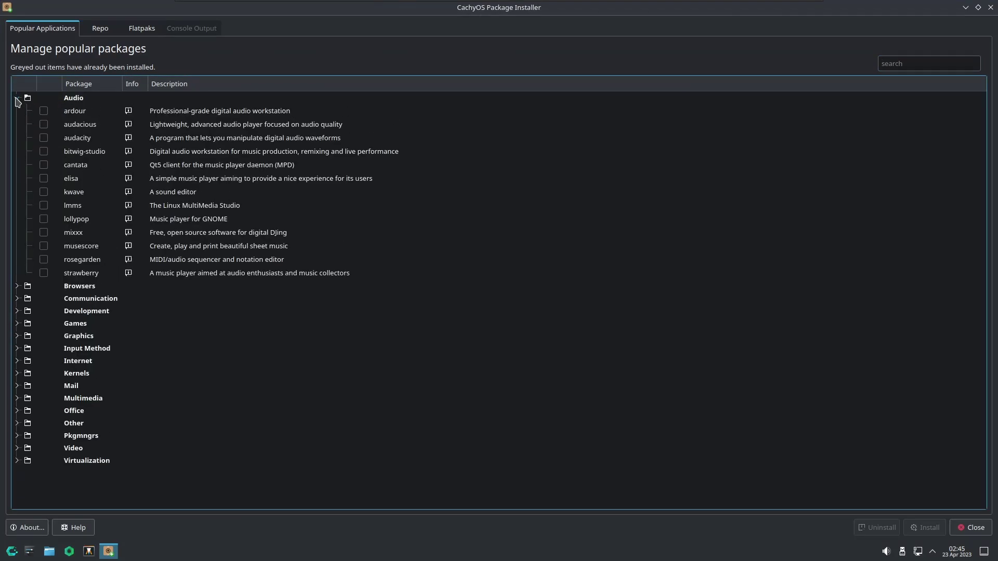
pyautogui.click(44, 138)
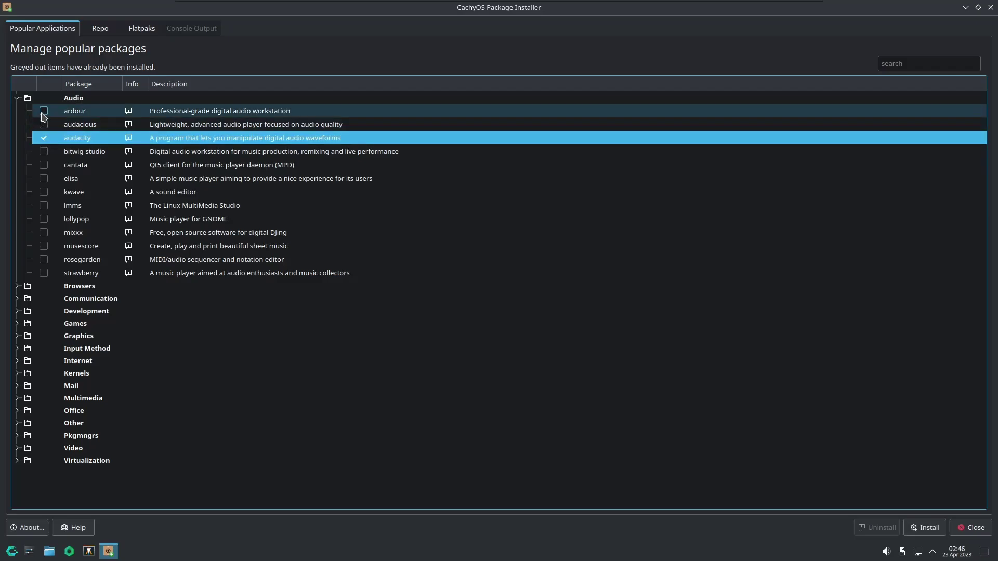
pyautogui.click(18, 98)
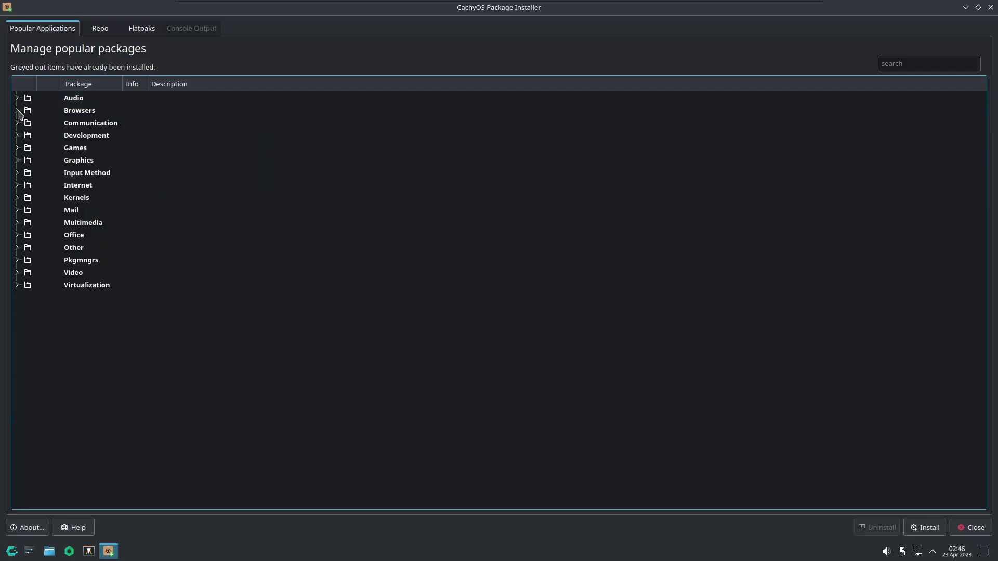
pyautogui.click(18, 110)
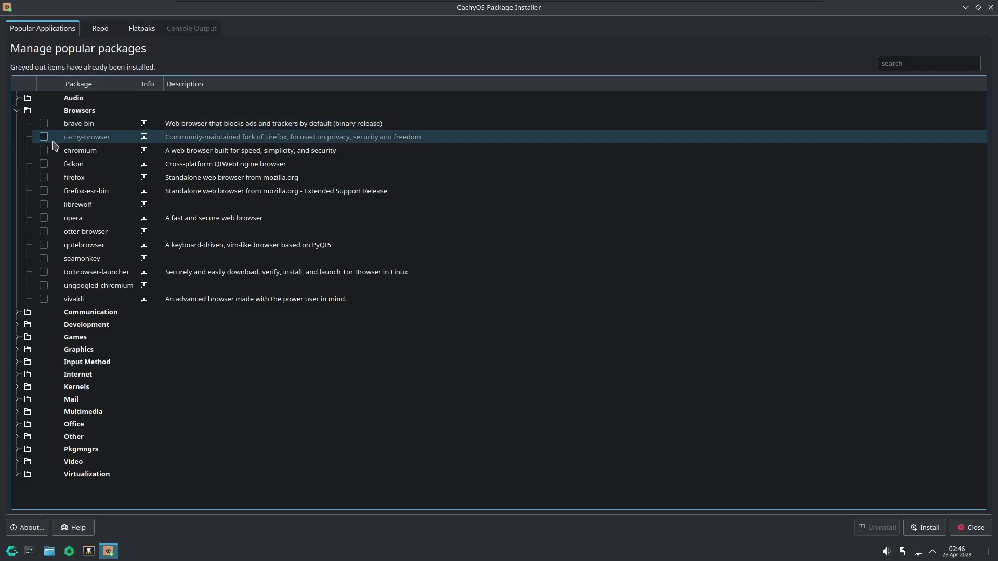
pyautogui.click(44, 177)
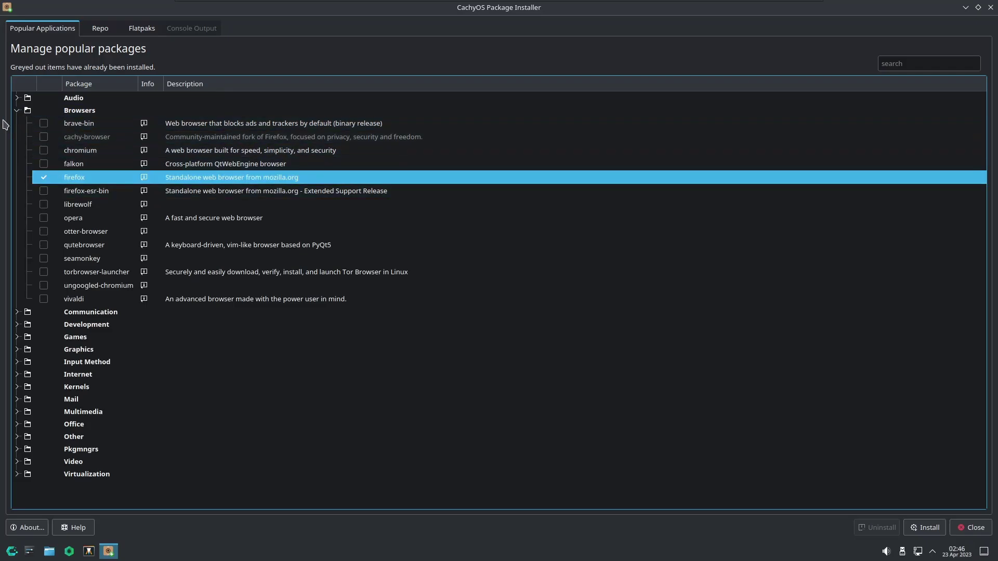
pyautogui.click(17, 111)
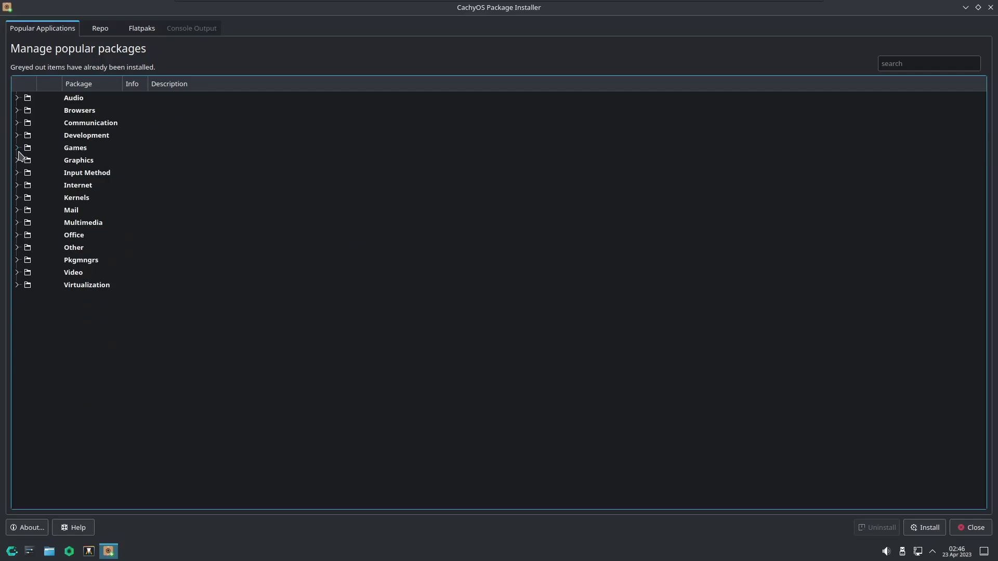
pyautogui.click(17, 148)
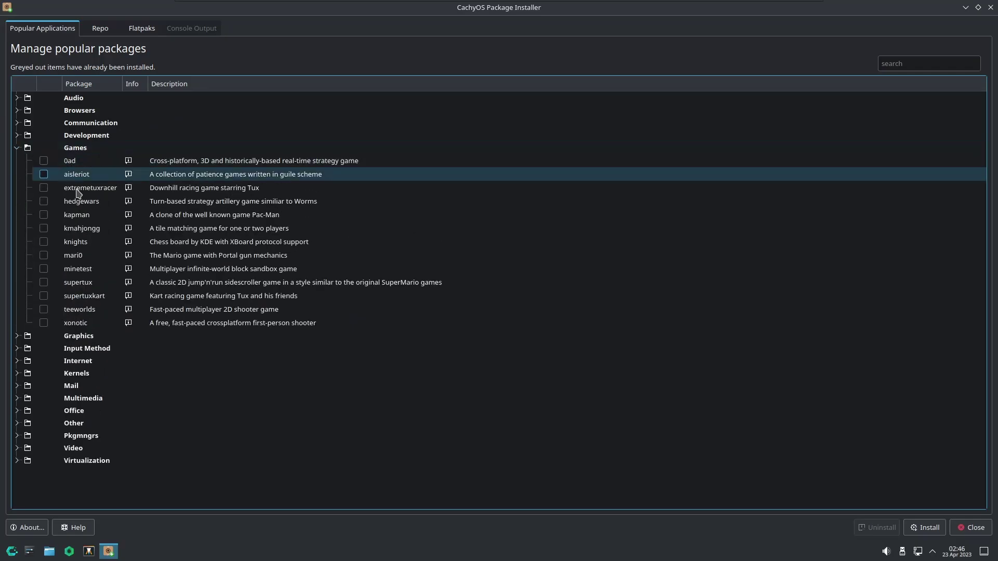
pyautogui.click(43, 201)
pyautogui.click(45, 215)
# Step: Collapse the Games category and browse the Repo and Flatpaks package lists
pyautogui.click(17, 147)
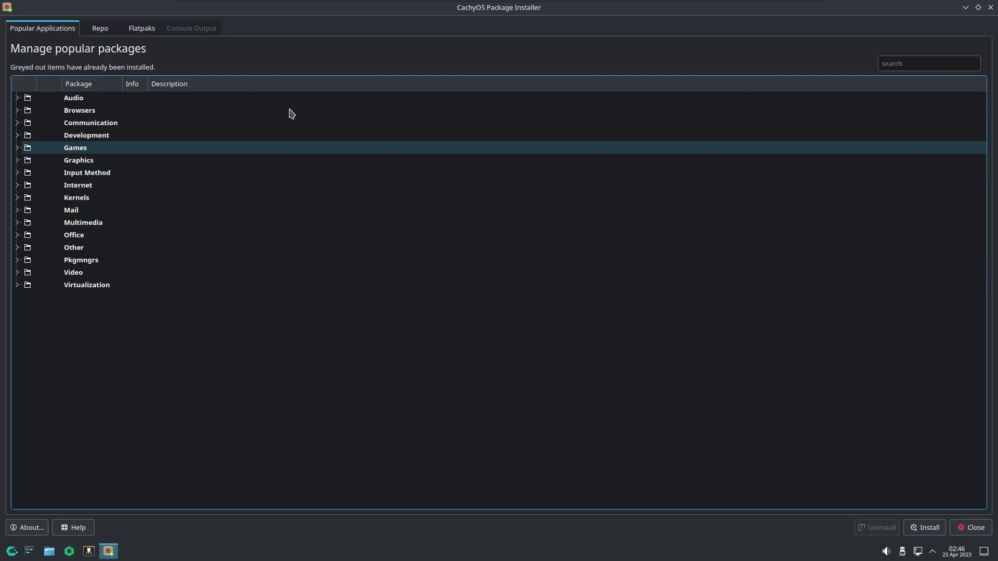
pyautogui.click(100, 30)
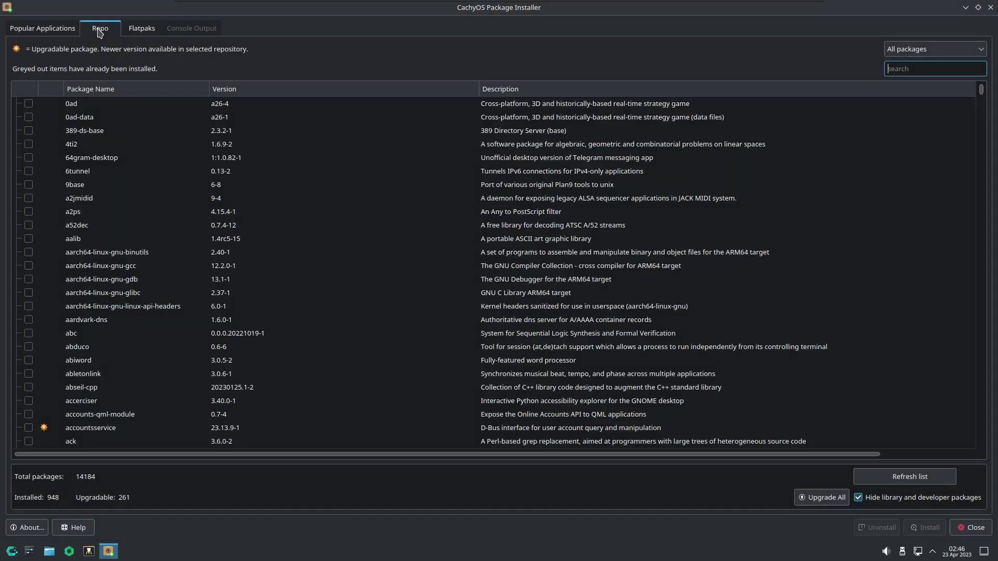
pyautogui.click(139, 34)
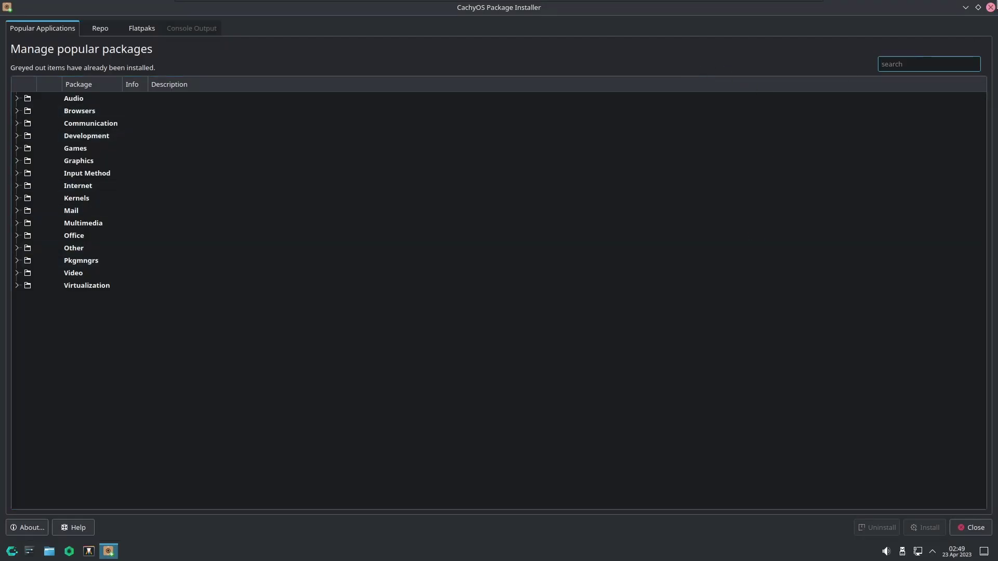
pyautogui.click(990, 8)
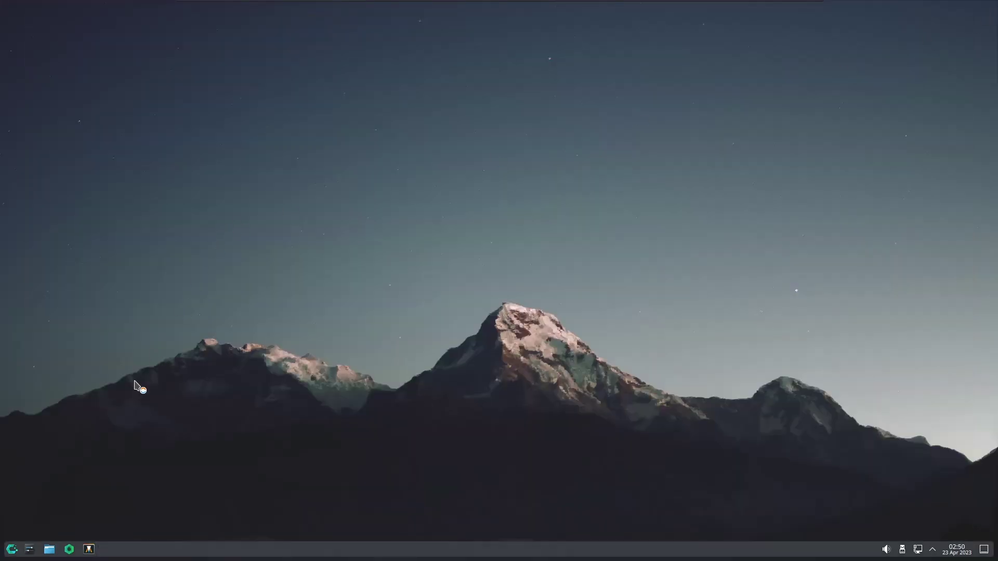
pyautogui.click(12, 548)
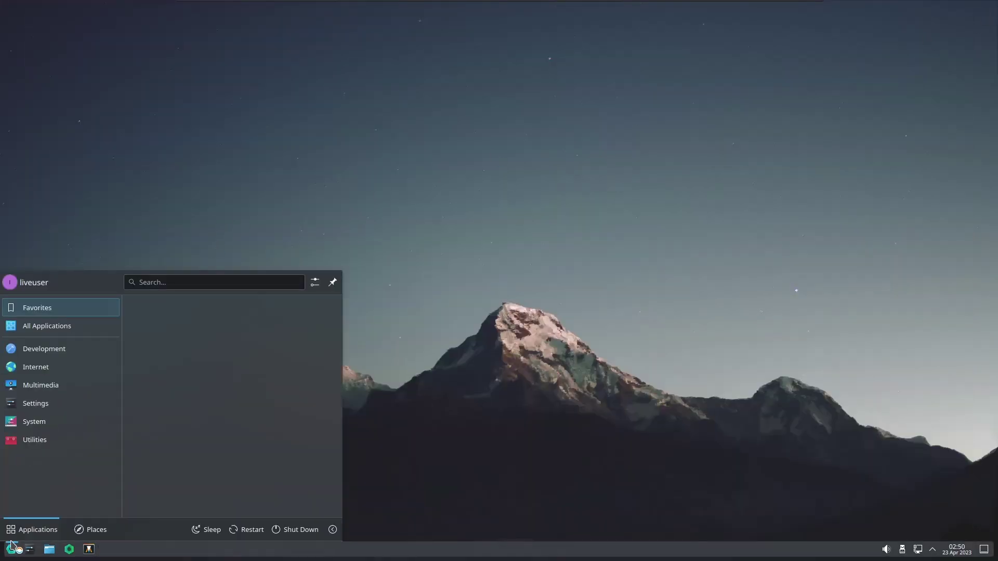
pyautogui.write('softw')
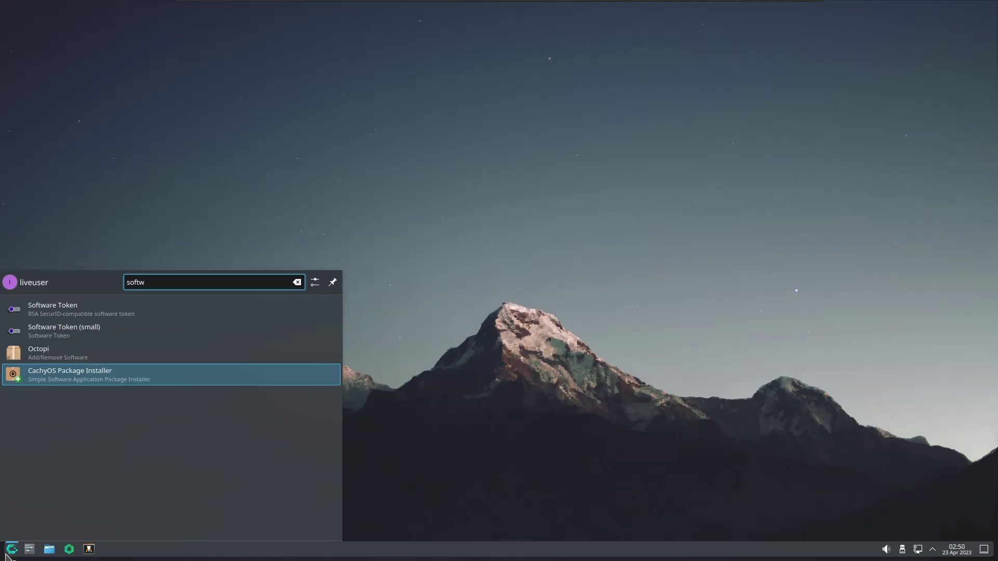
pyautogui.click(42, 353)
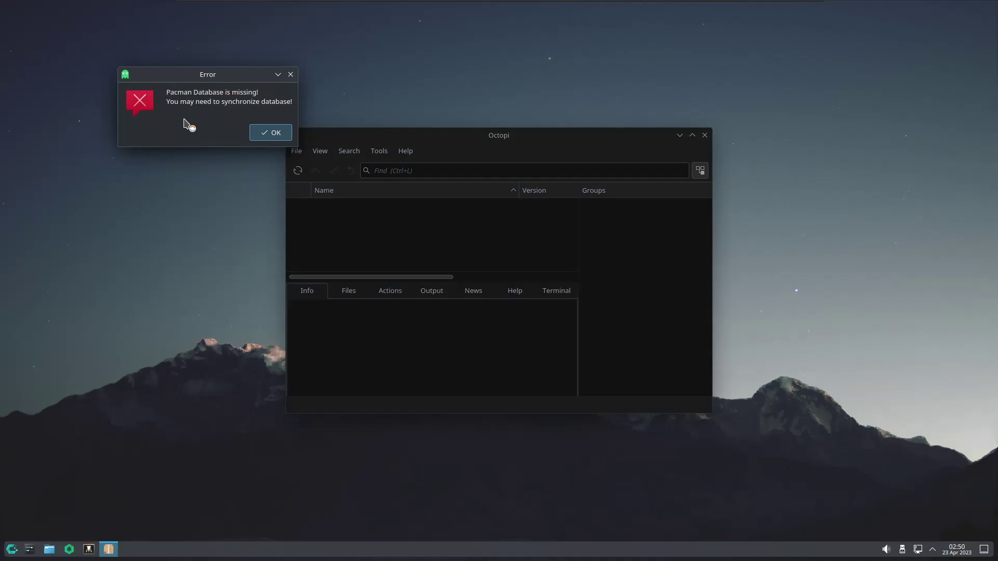
pyautogui.click(264, 136)
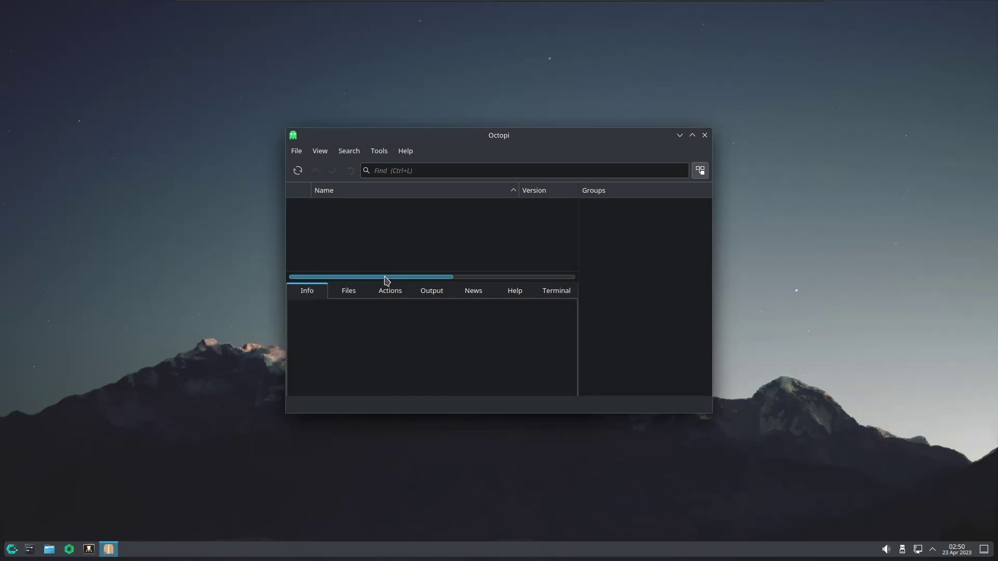
pyautogui.moveTo(385, 277); pyautogui.dragTo(388, 196)
pyautogui.click(398, 165)
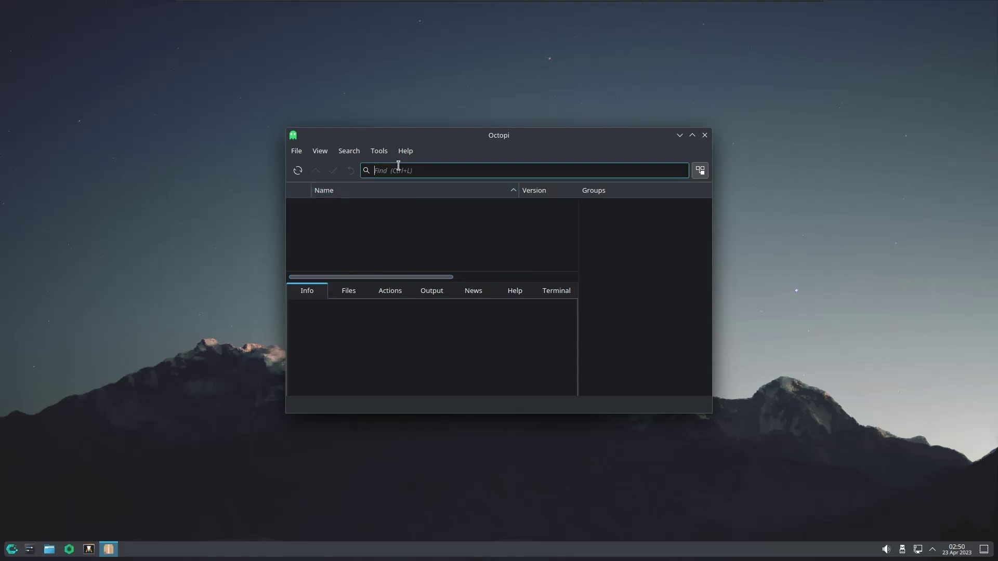
pyautogui.write('gimp')
pyautogui.moveTo(524, 138); pyautogui.dragTo(502, 125)
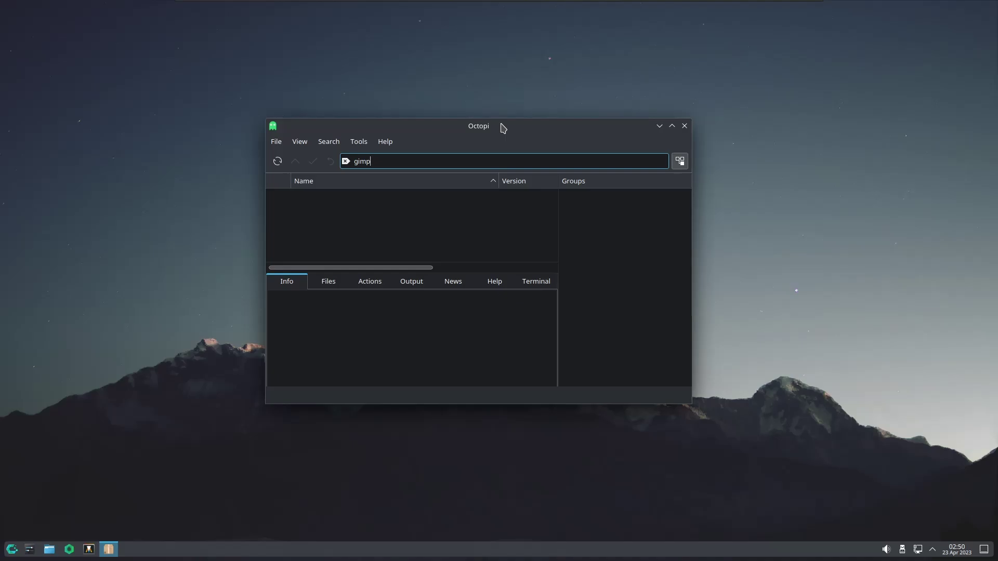
pyautogui.click(685, 126)
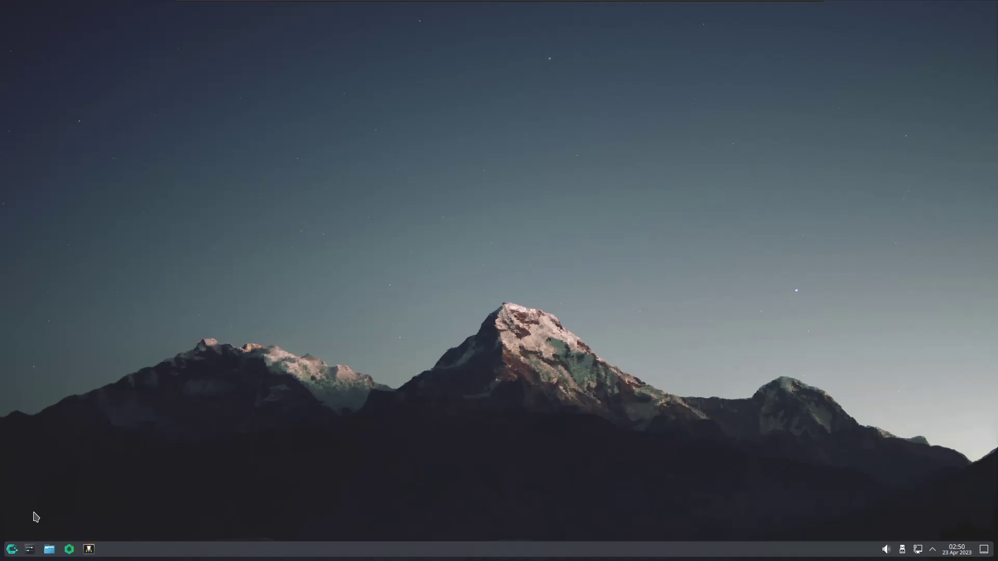
pyautogui.click(12, 551)
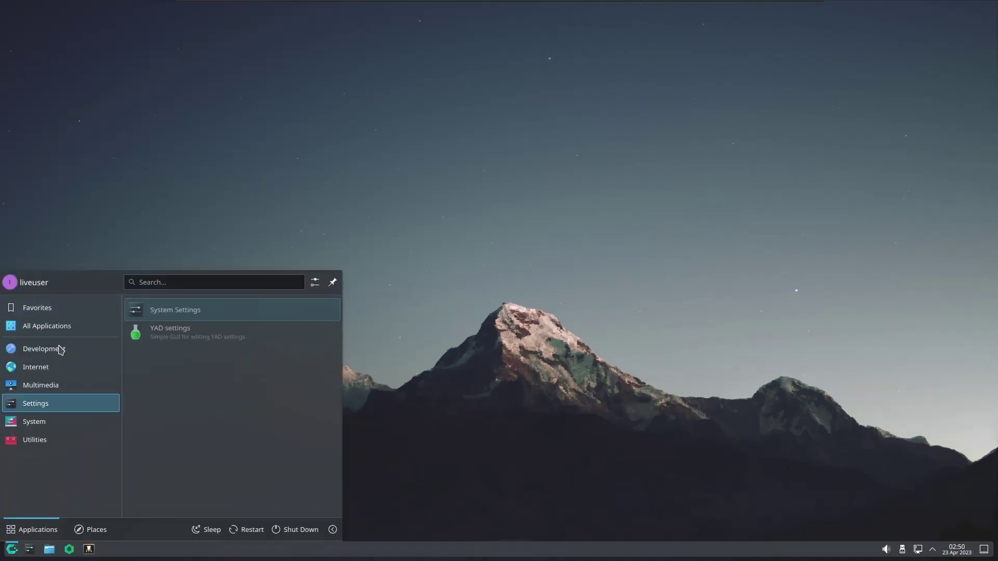
pyautogui.moveTo(57, 328)
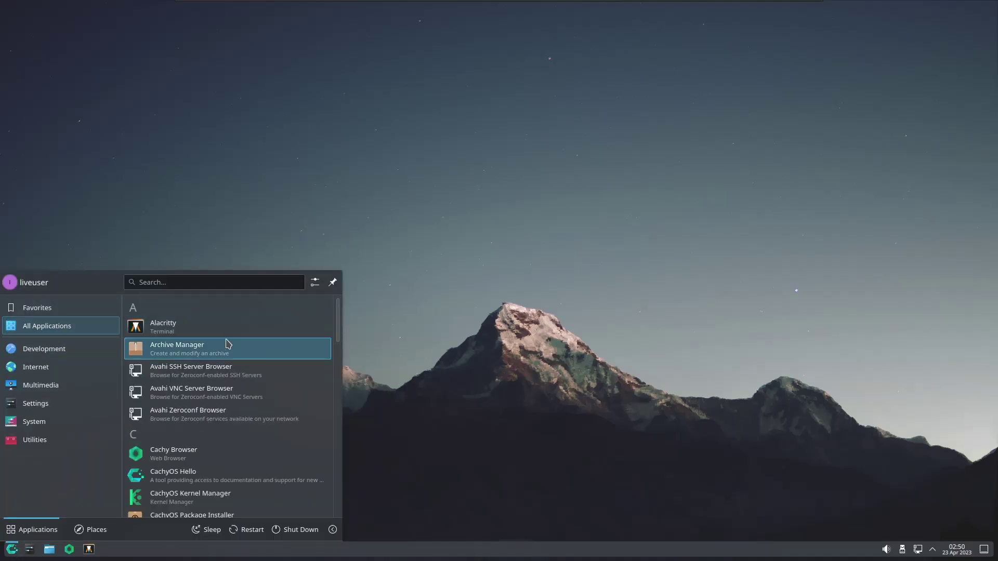
pyautogui.scroll(-3, 228, 344)
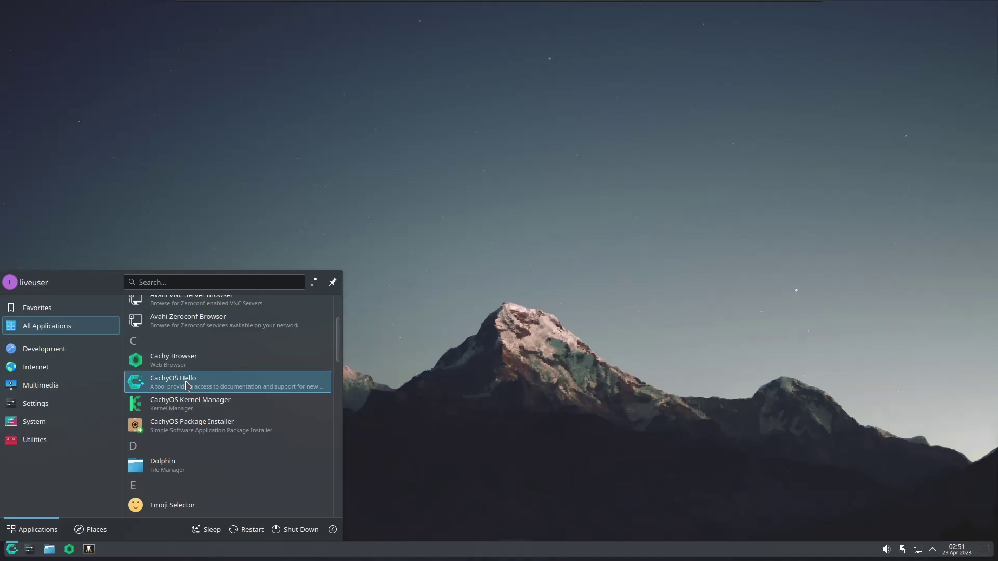
pyautogui.click(187, 408)
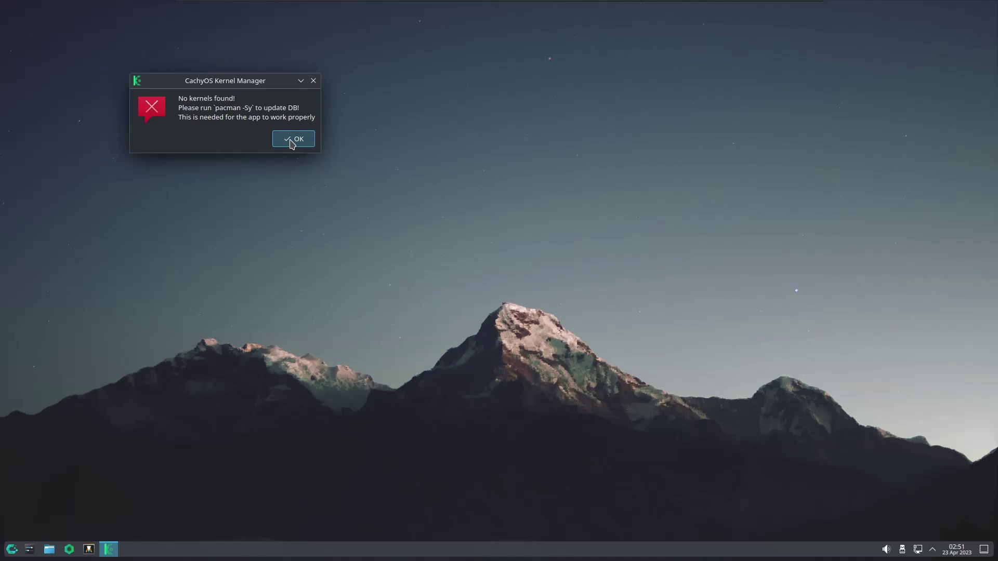
pyautogui.click(293, 139)
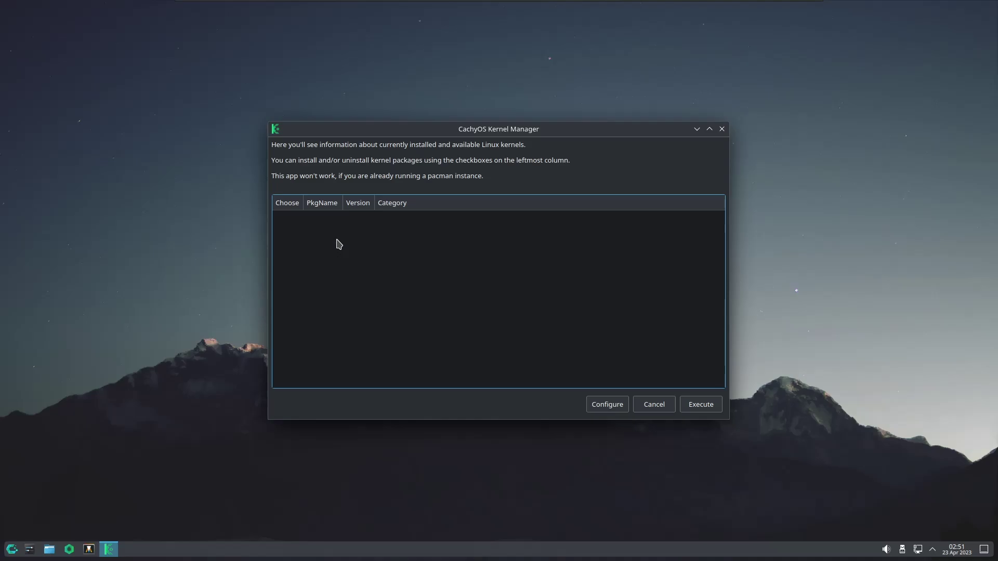
pyautogui.click(721, 128)
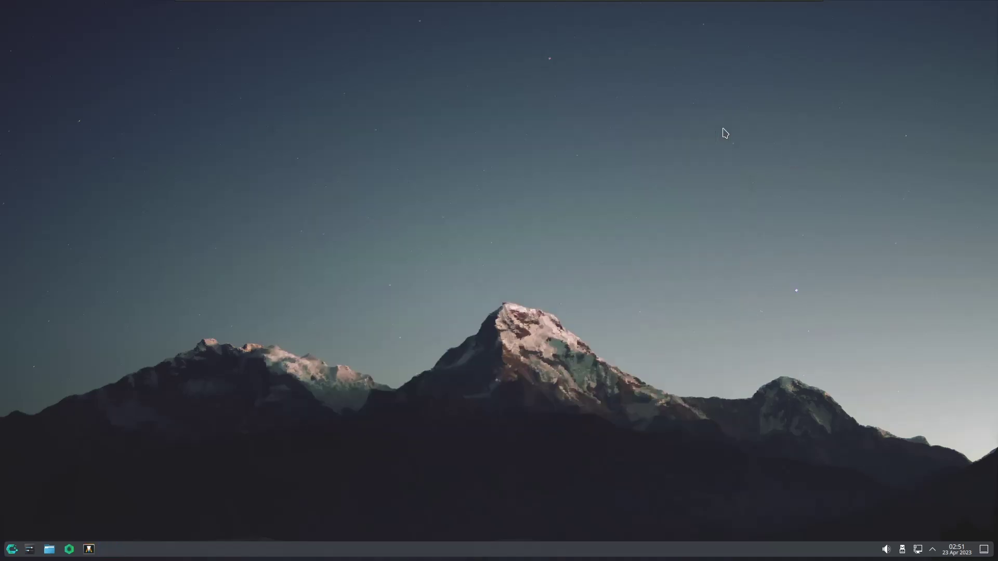
pyautogui.click(11, 549)
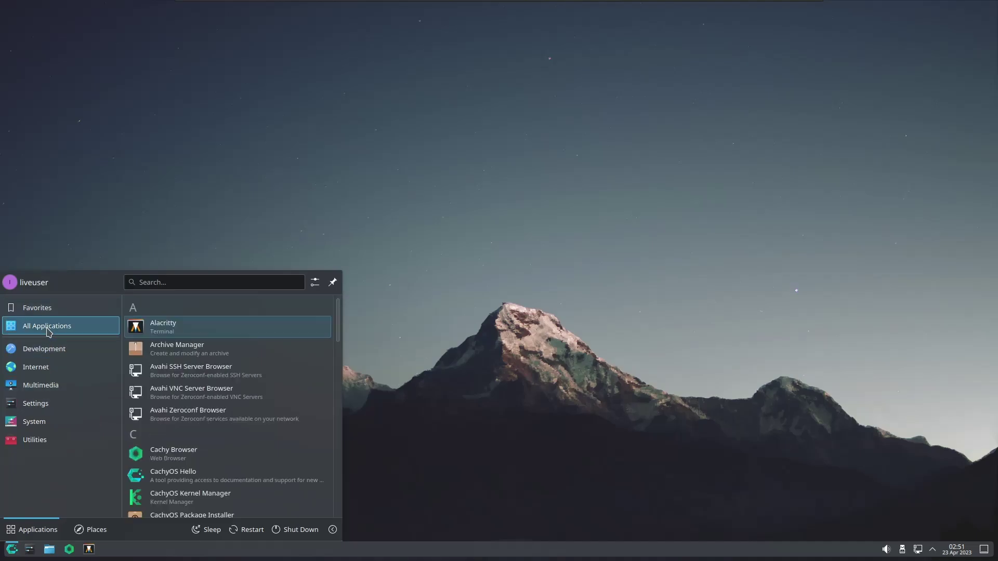
pyautogui.scroll(-5, 235, 386)
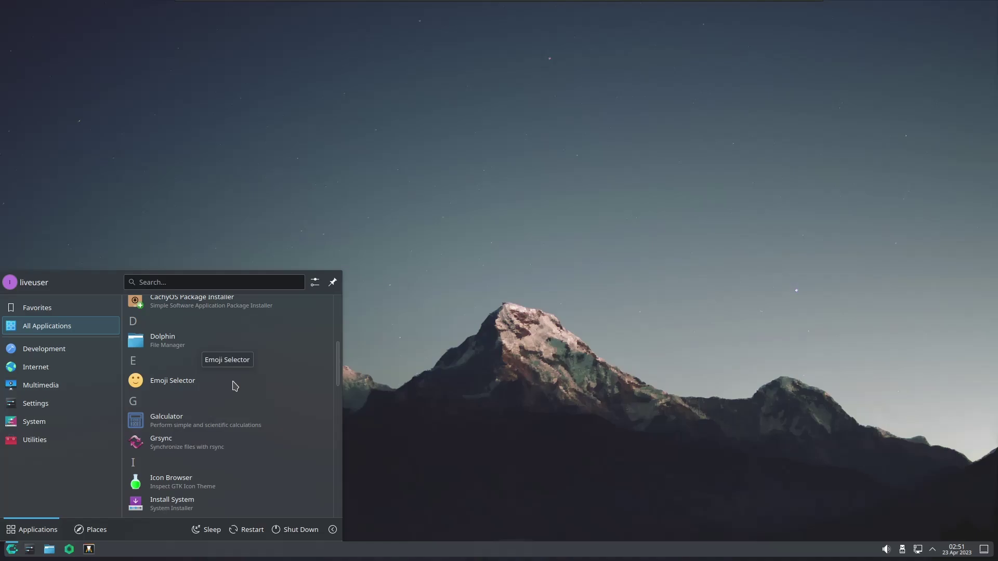
pyautogui.scroll(-2, 235, 386)
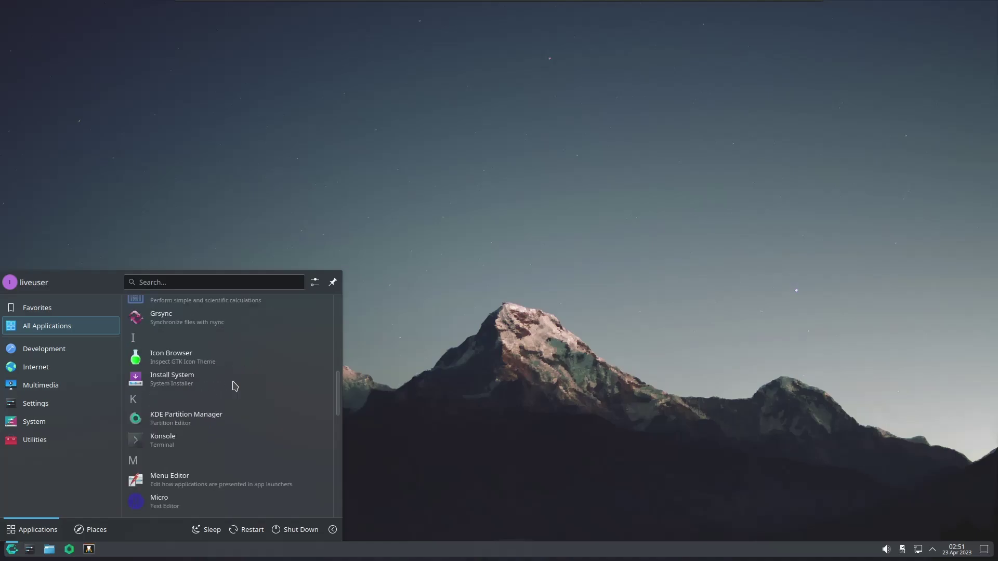
pyautogui.scroll(-2, 235, 385)
pyautogui.scroll(-6, 235, 385)
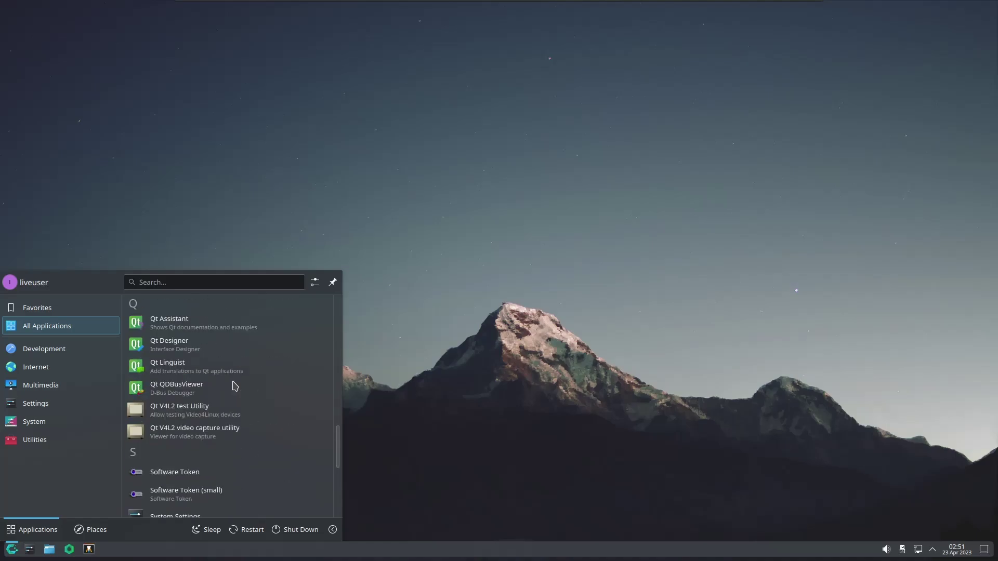
pyautogui.scroll(-3, 235, 385)
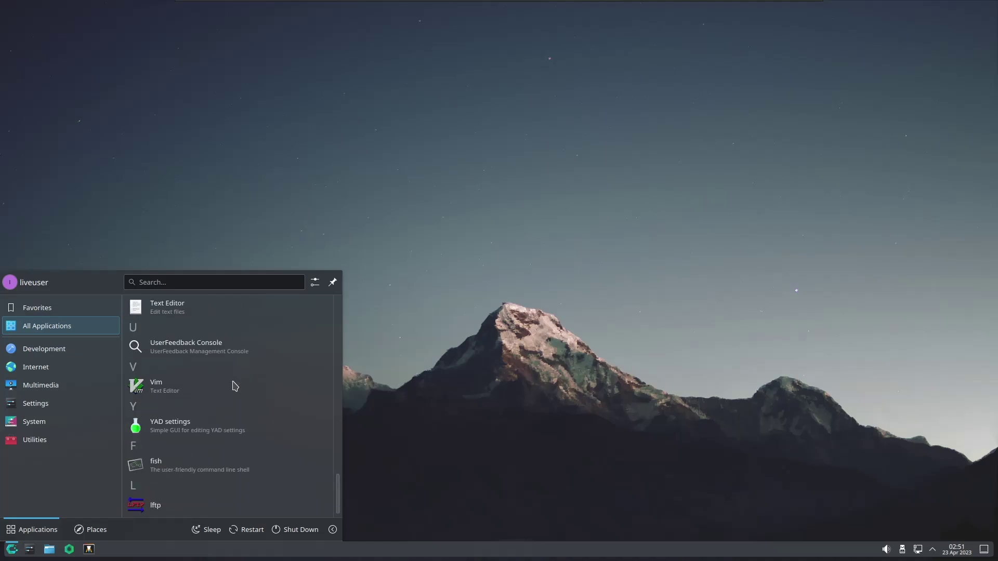
pyautogui.click(167, 425)
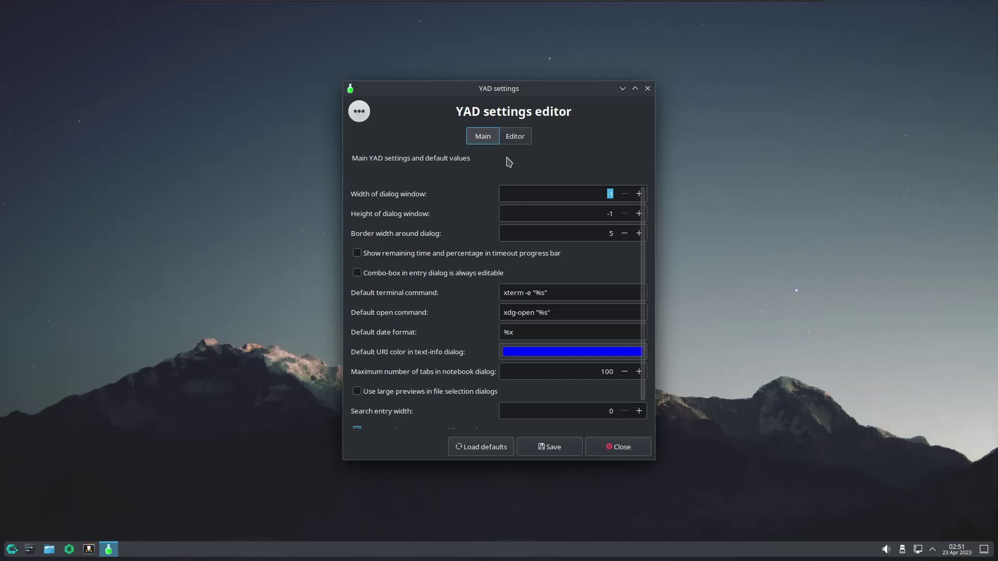
pyautogui.click(516, 141)
pyautogui.click(487, 139)
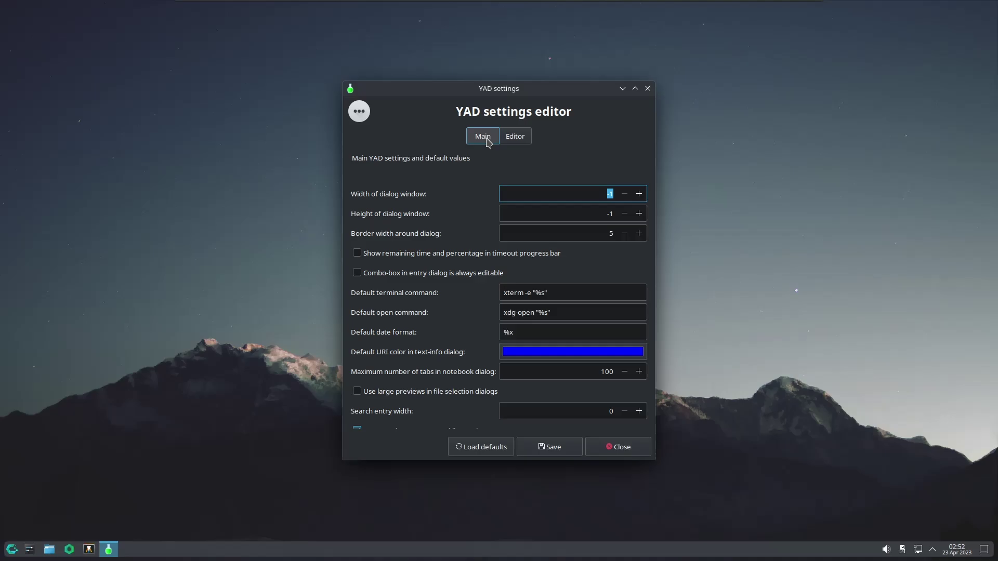
pyautogui.click(647, 88)
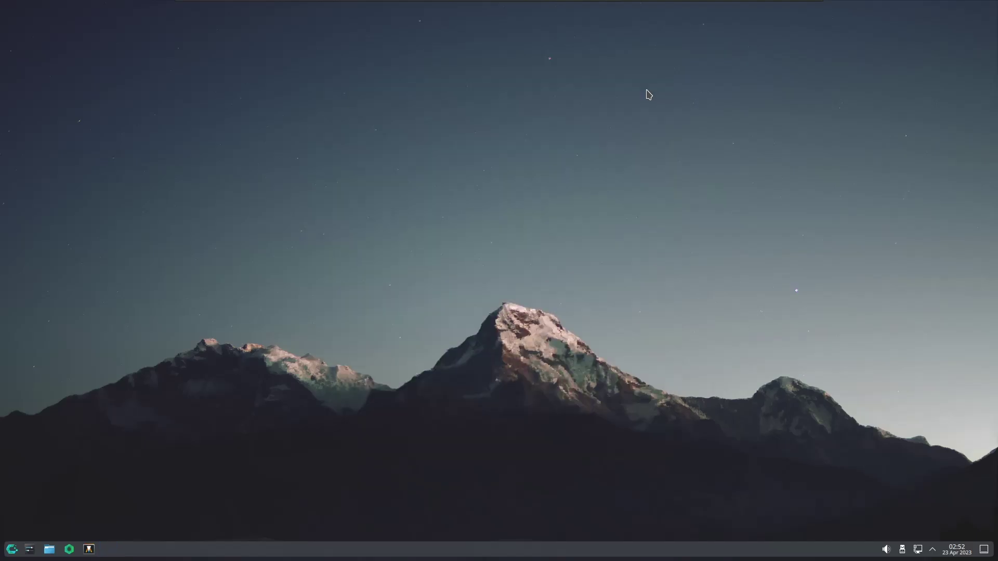
pyautogui.click(12, 549)
pyautogui.moveTo(105, 323)
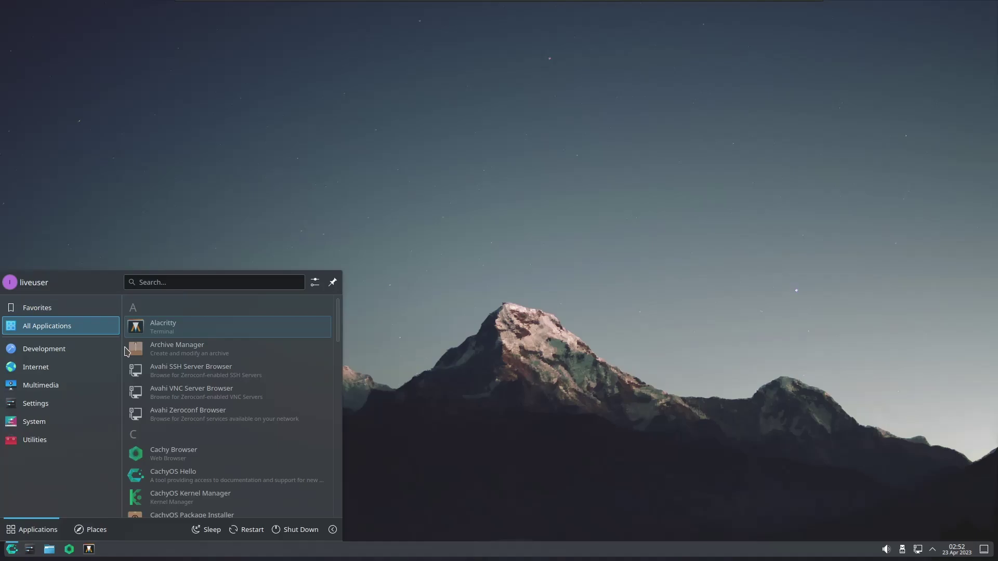
pyautogui.click(728, 239)
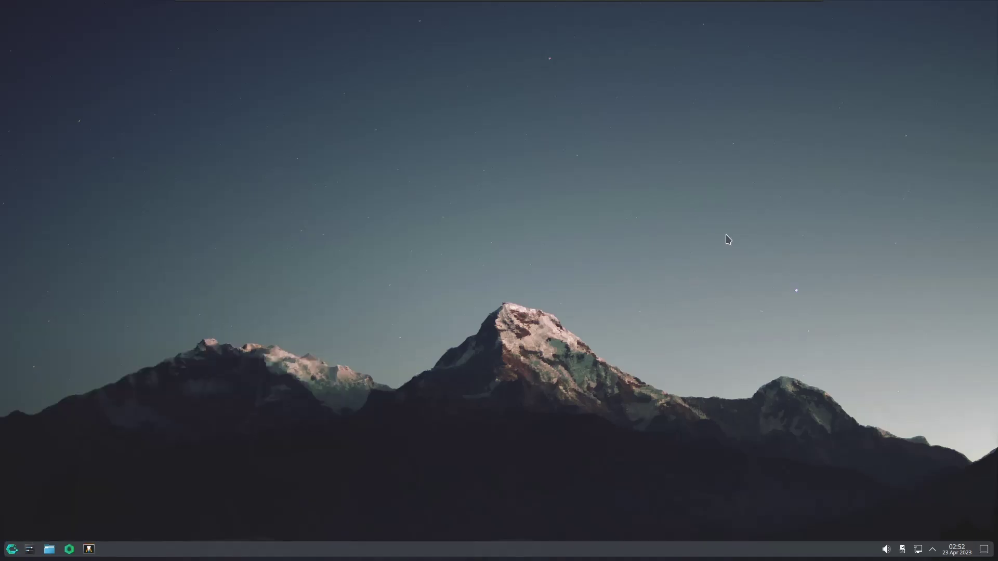